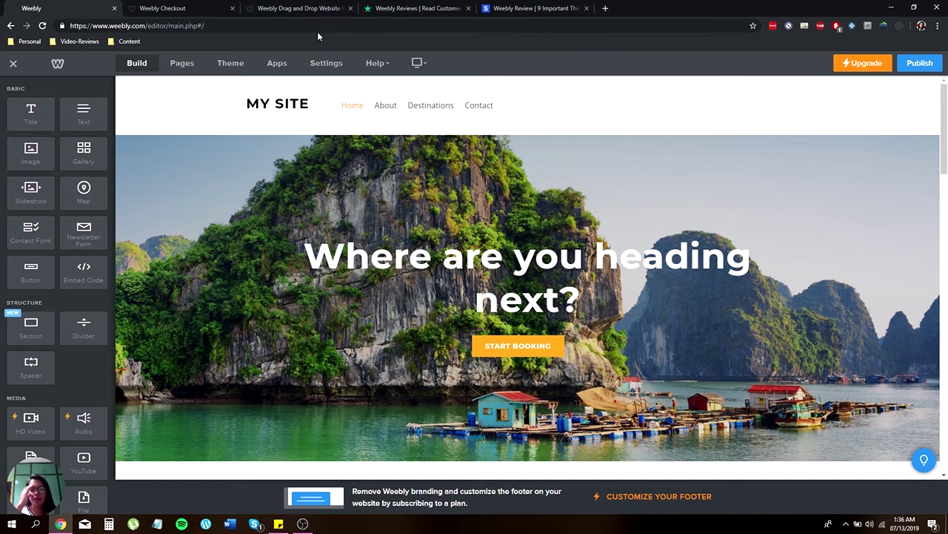
Open the Weebly Checkout page and review the Connect, Pro, Business and Business Plus plans
left_click(288, 9)
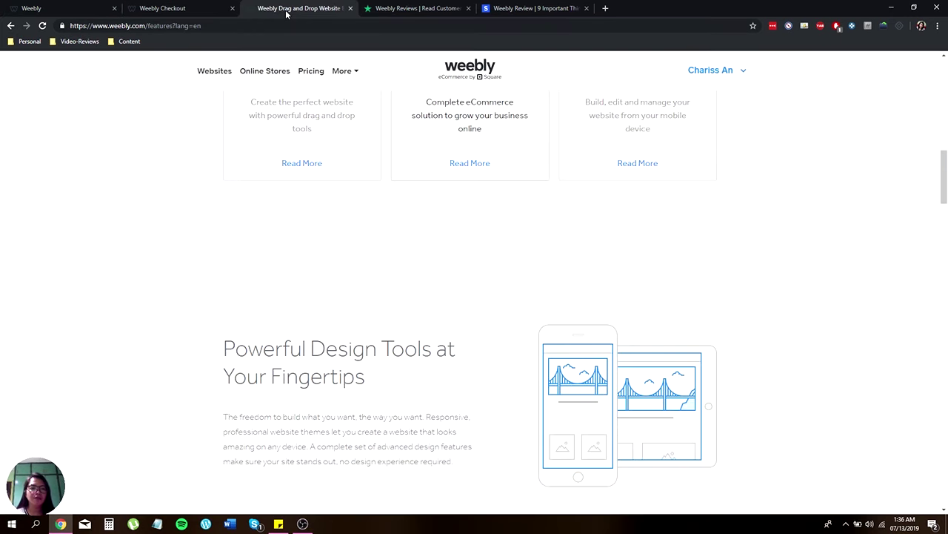
left_click(201, 11)
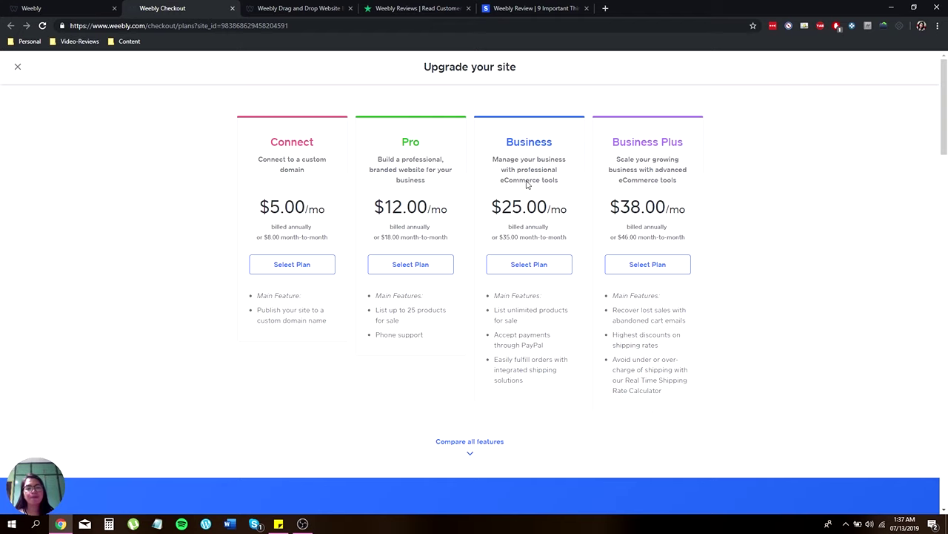
Examine Weebly's features page from the launch introduction to the Builder, Ecommerce and Mobile Apps cards
left_click(299, 9)
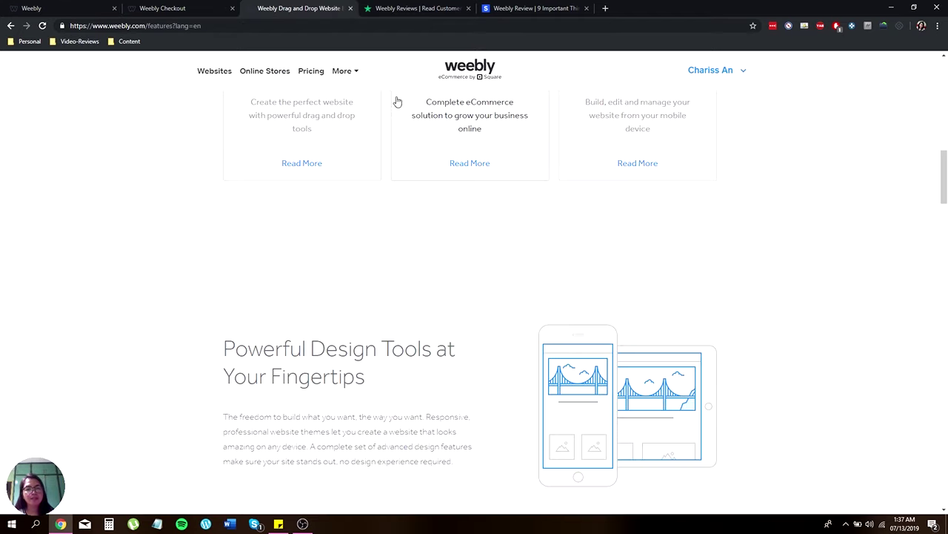
scroll(483, 256, "up", 2)
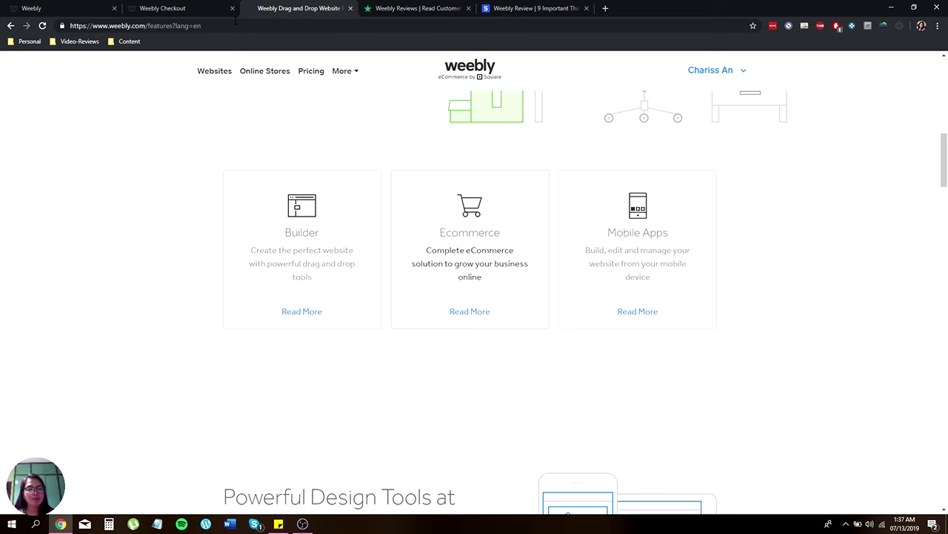
scroll(457, 91, "up", 5)
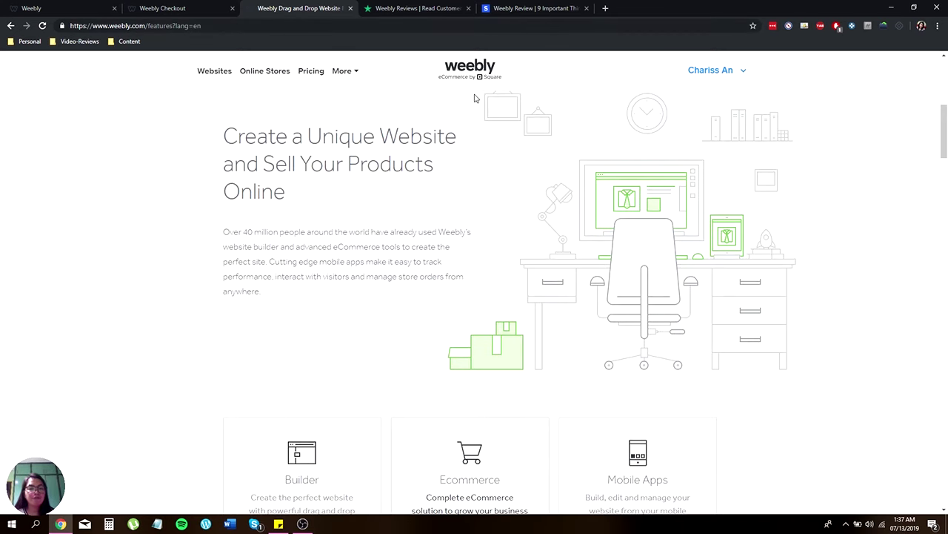
scroll(459, 98, "up", 3)
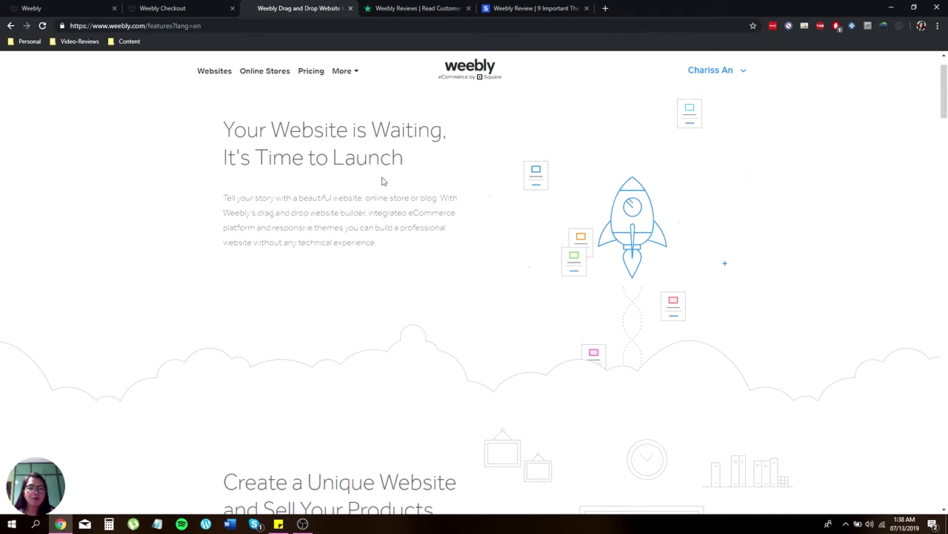
scroll(383, 182, "down", 4)
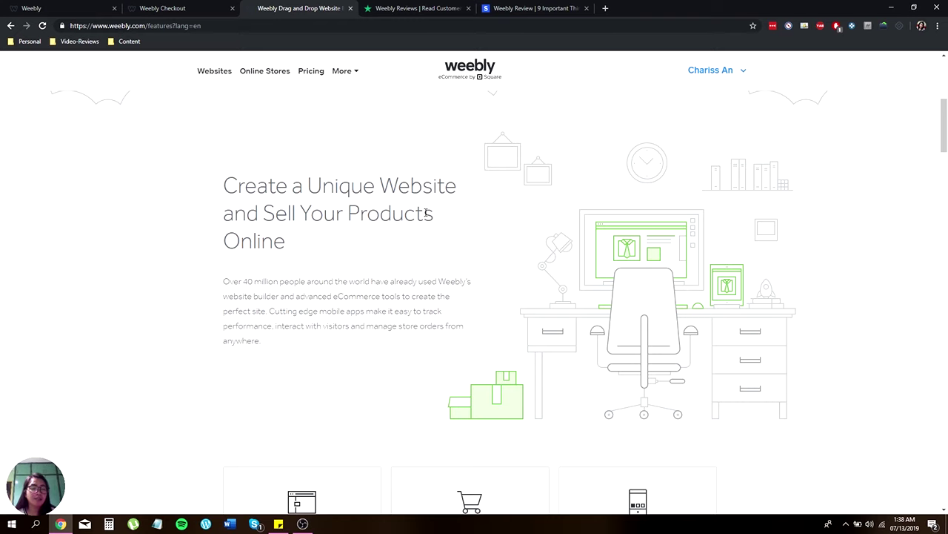
scroll(427, 213, "down", 5)
scroll(466, 144, "up", 1)
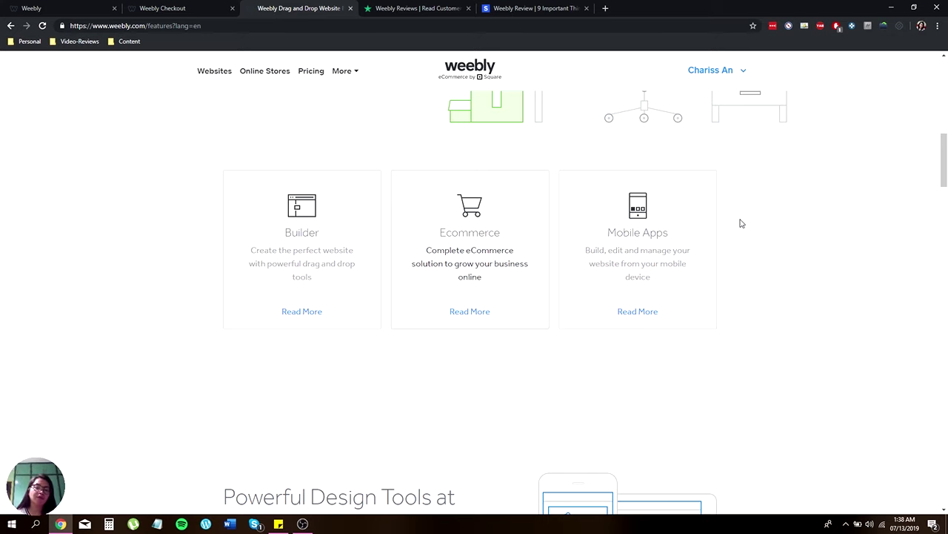
Examine the Powerful Design Tools section of the features page, including the Photos, Mobile and Templates cards
scroll(462, 257, "down", 5)
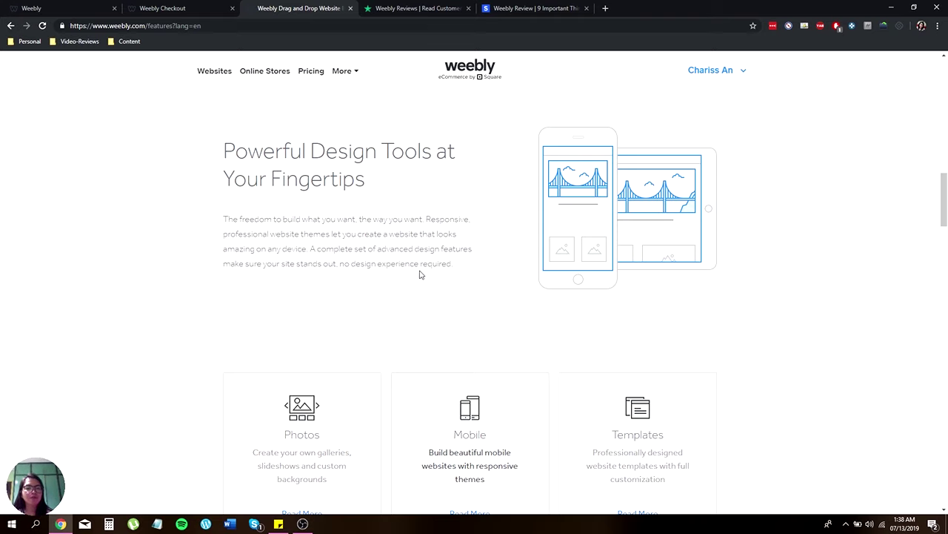
scroll(420, 274, "down", 3)
scroll(419, 295, "up", 2)
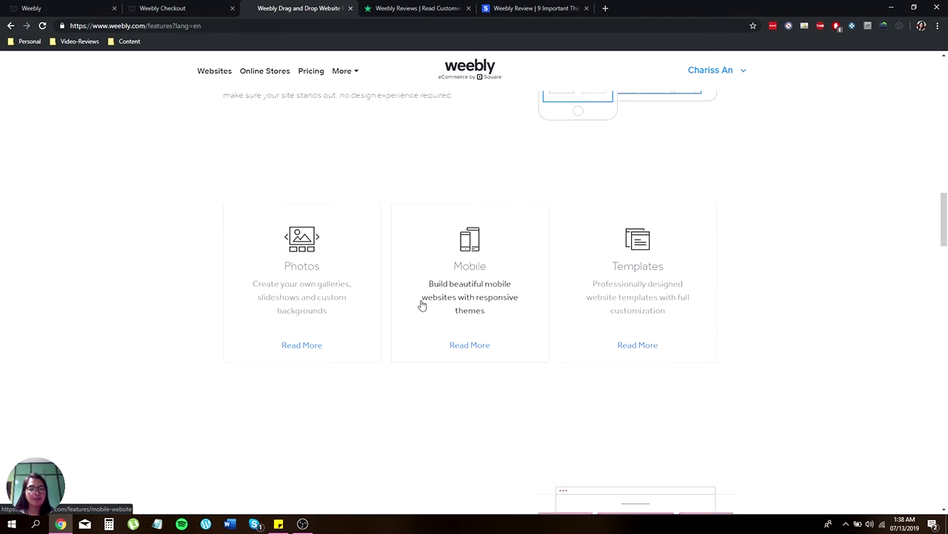
scroll(412, 248, "down", 2)
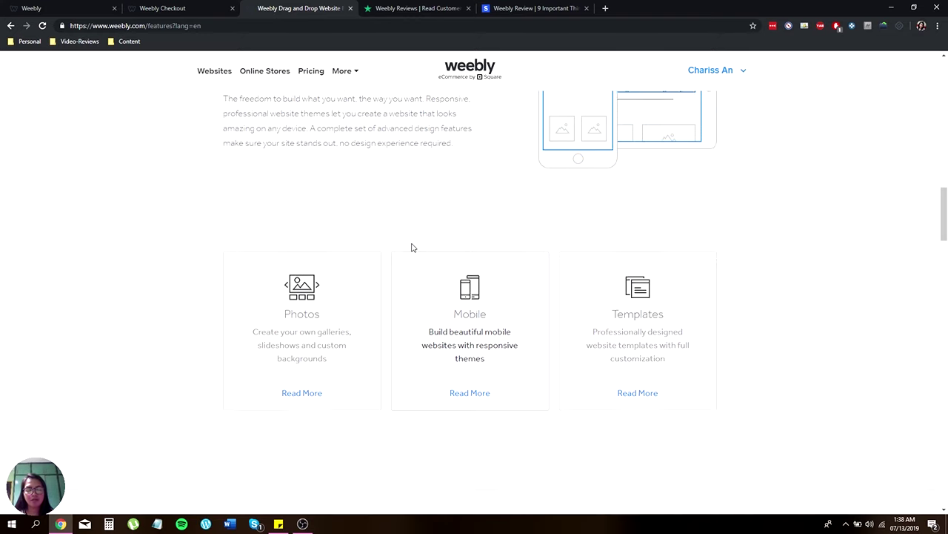
scroll(422, 241, "up", 2)
scroll(434, 229, "down", 1)
scroll(417, 281, "down", 1)
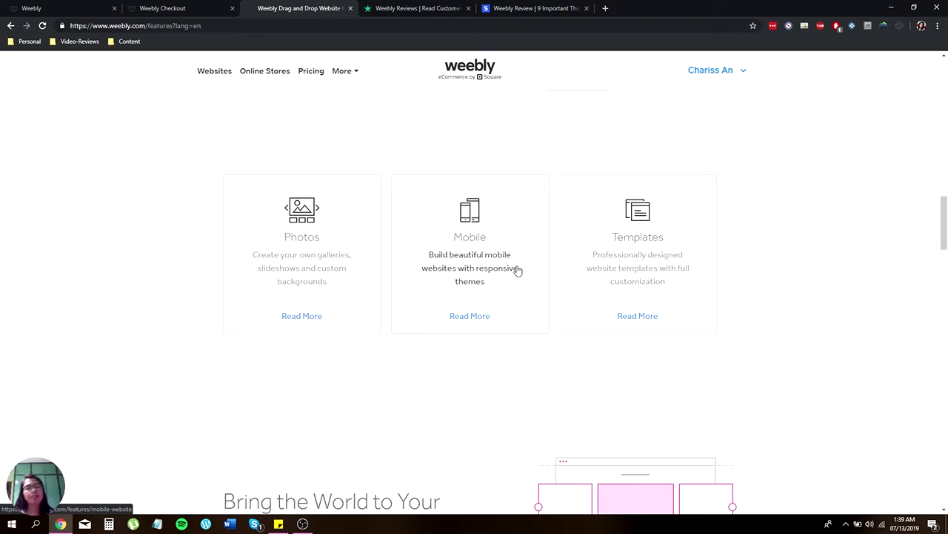
Examine the Bring the World to Your Website section, including the App Center, Domain Names and SEO cards
scroll(518, 271, "down", 5)
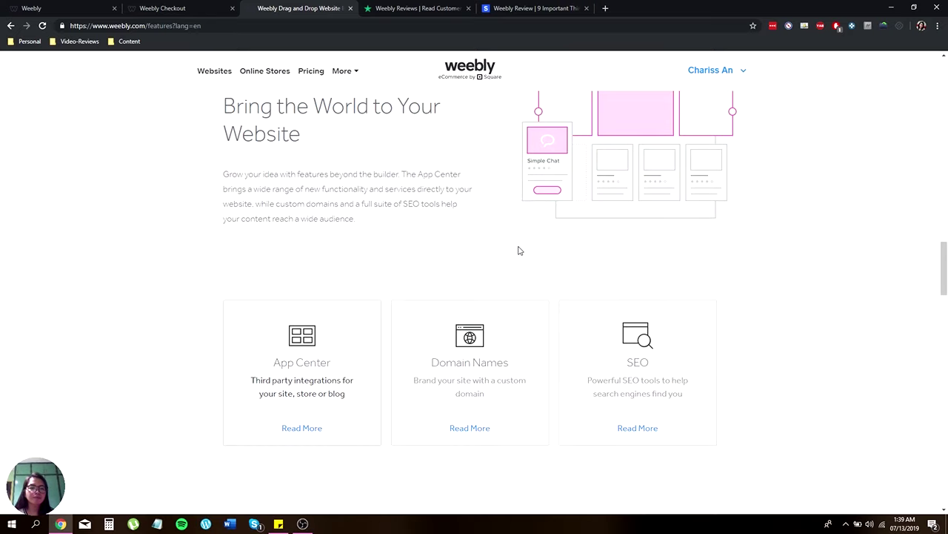
scroll(518, 245, "up", 3)
scroll(434, 180, "down", 2)
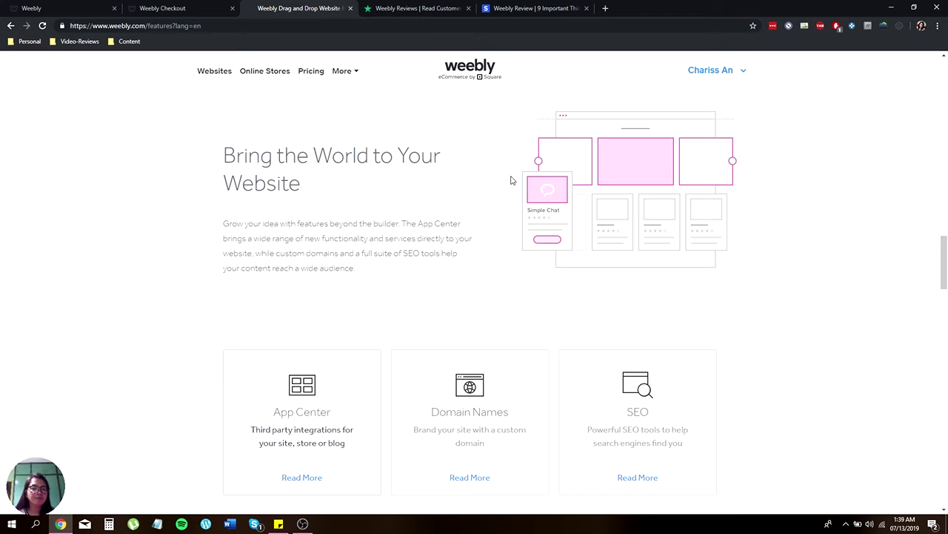
scroll(504, 189, "down", 1)
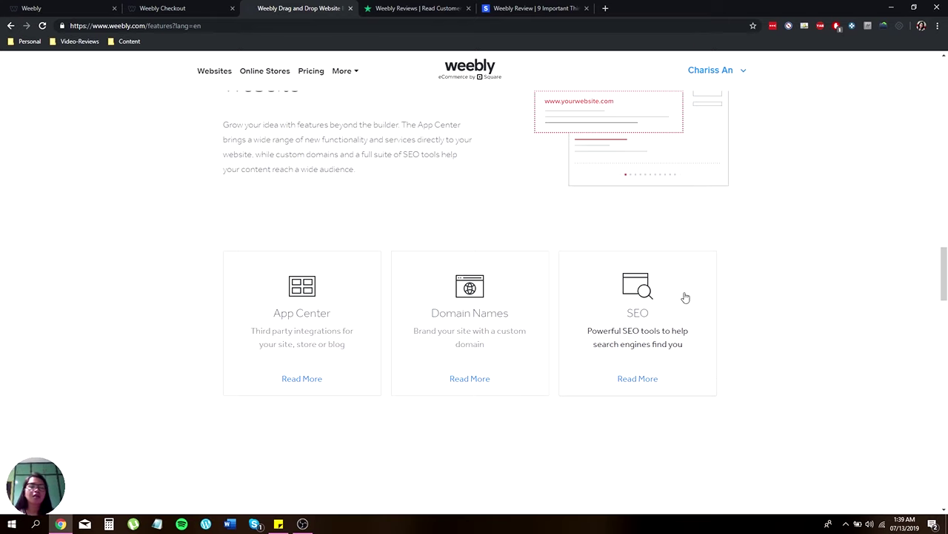
scroll(400, 240, "down", 1)
Examine the remaining features from Blogging, Forms and Hosting through Video, Business and Statistics
scroll(400, 242, "down", 5)
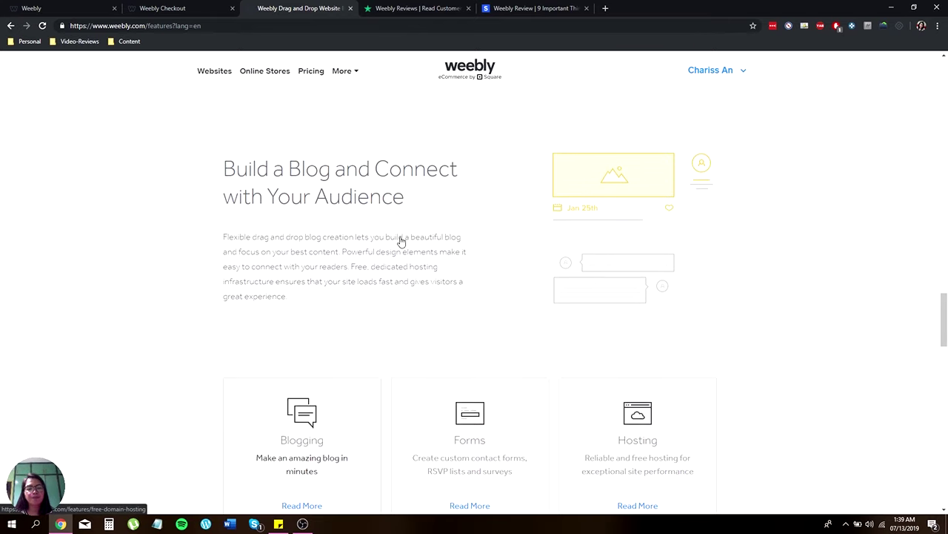
scroll(420, 244, "up", 1)
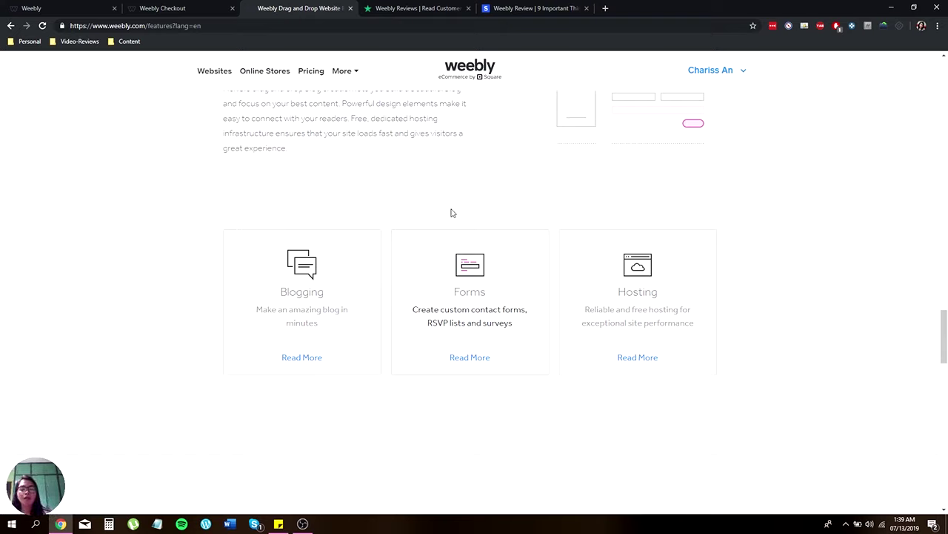
scroll(450, 213, "down", 10)
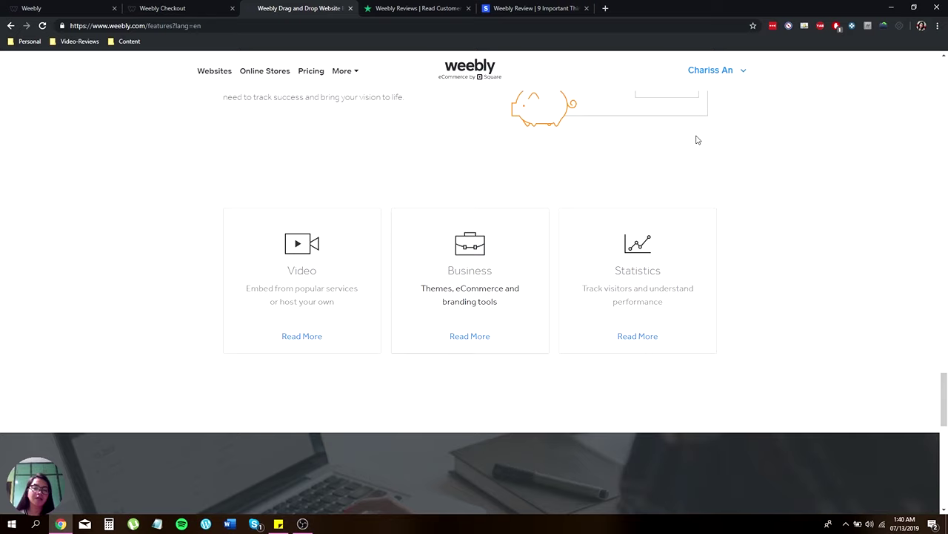
scroll(696, 140, "down", 3)
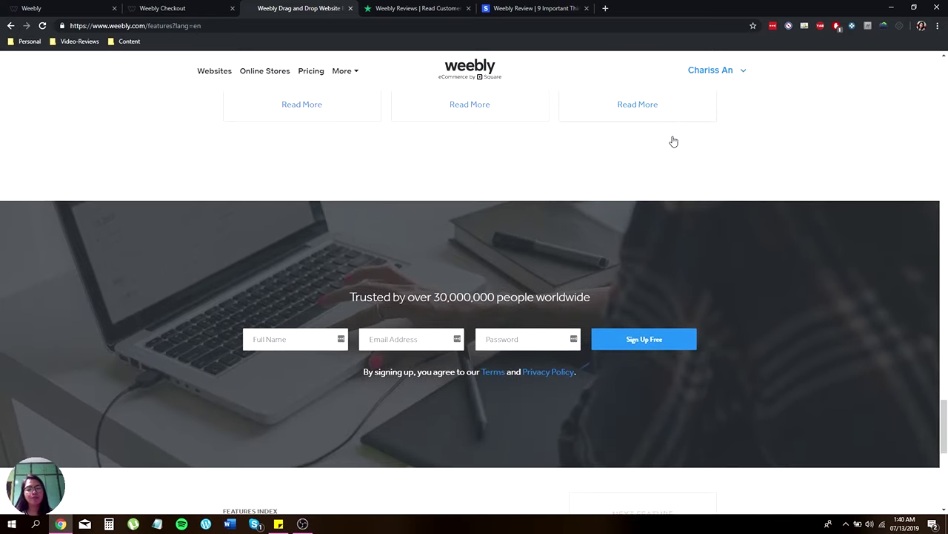
scroll(671, 141, "up", 12)
scroll(640, 132, "up", 2)
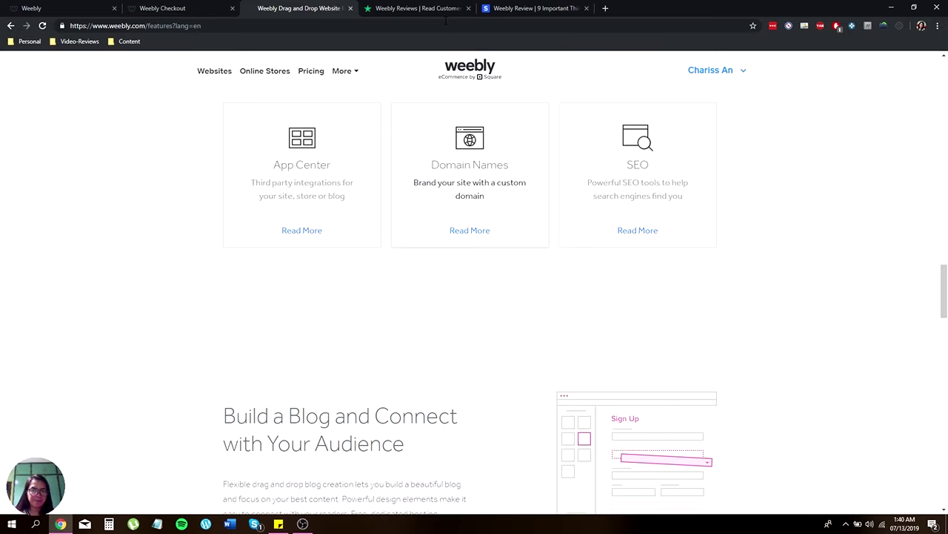
Switch to Weebly's Trustpilot page and read its claim-status explanation and customer rating breakdown
left_click(434, 8)
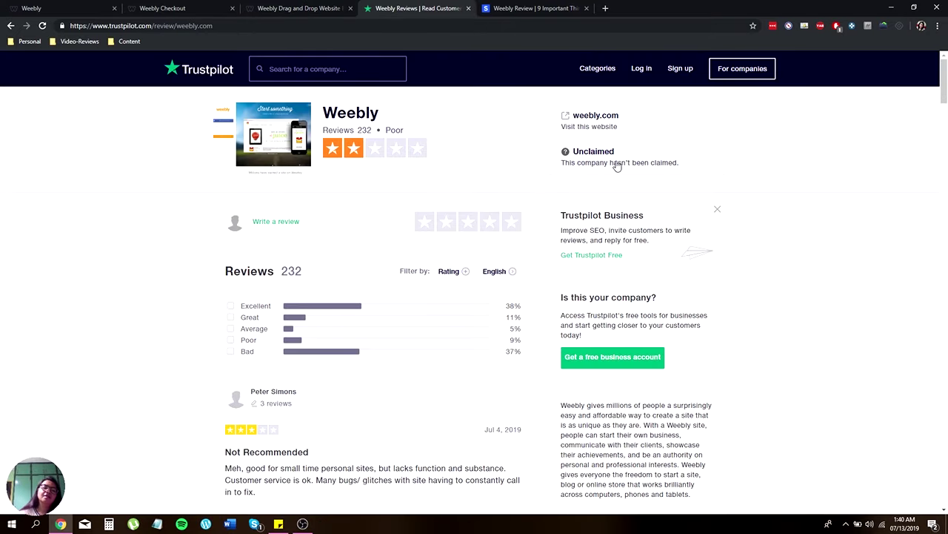
mouse_move(617, 166)
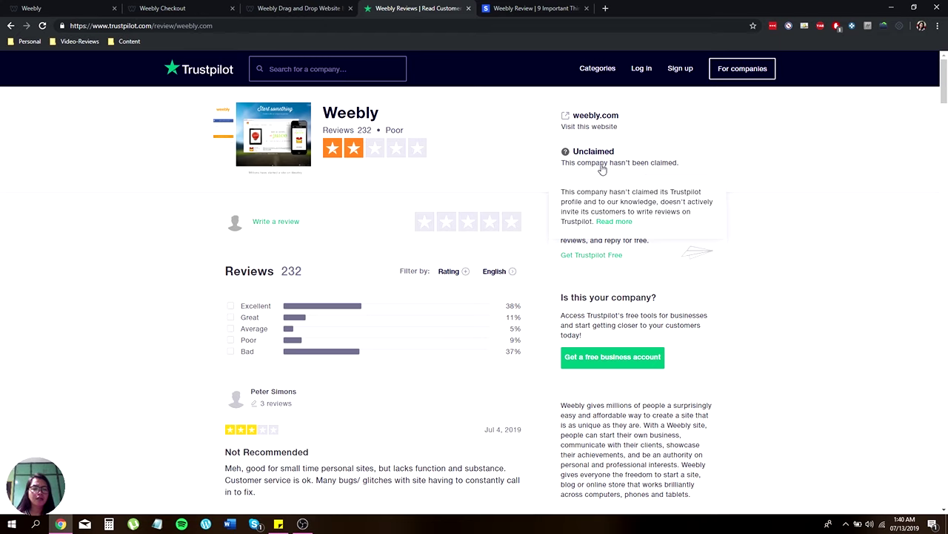
scroll(312, 218, "down", 3)
scroll(310, 247, "up", 1)
scroll(310, 247, "down", 1)
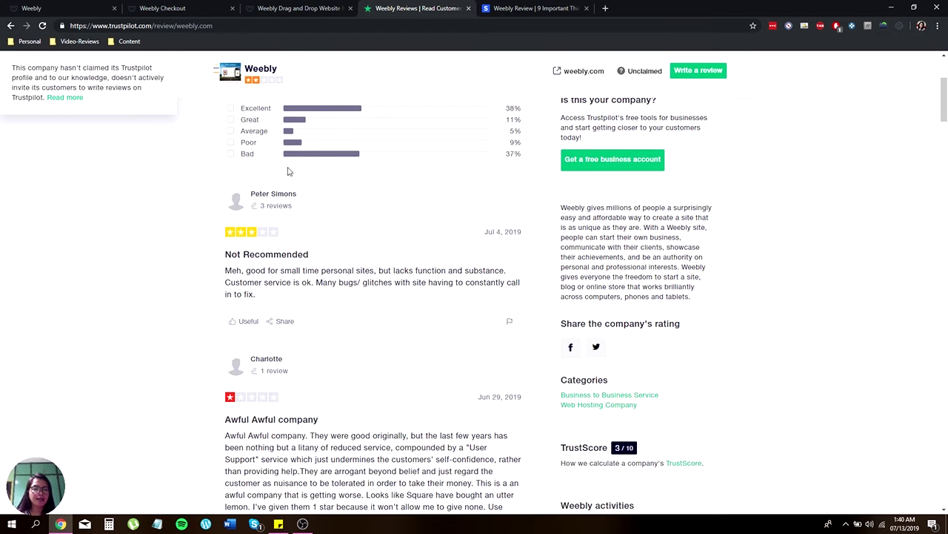
Filter the Trustpilot reviews by the Excellent rating and read the five-star reviews
scroll(255, 265, "up", 2)
left_click(259, 260)
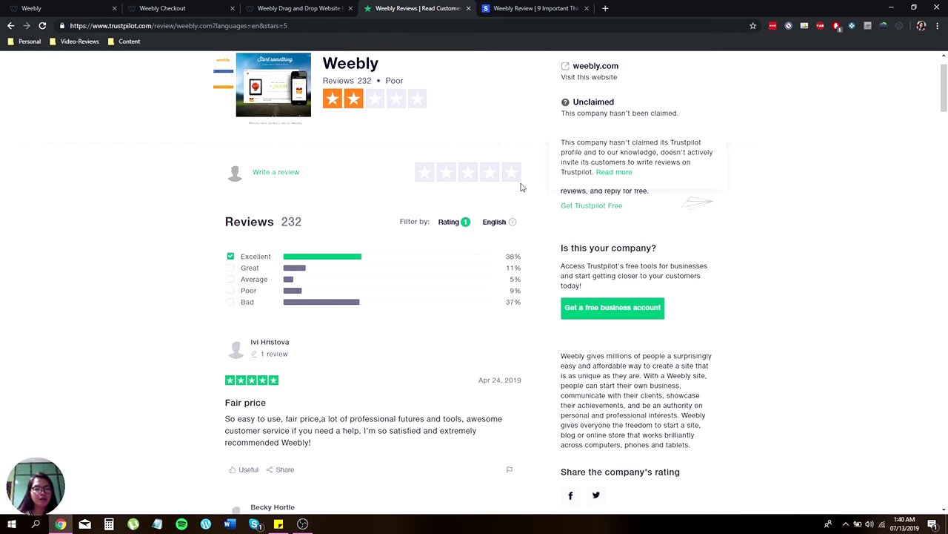
scroll(521, 187, "down", 1)
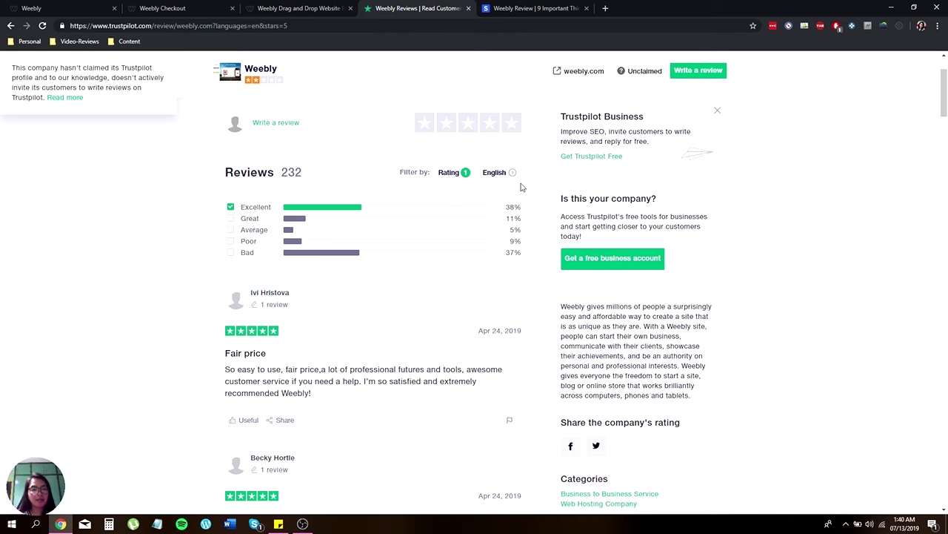
scroll(521, 186, "down", 3)
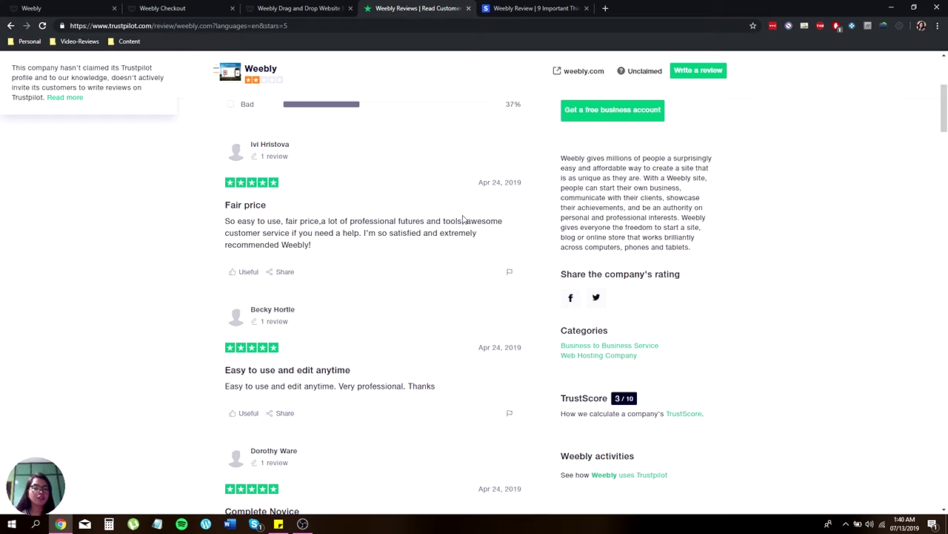
scroll(463, 218, "down", 2)
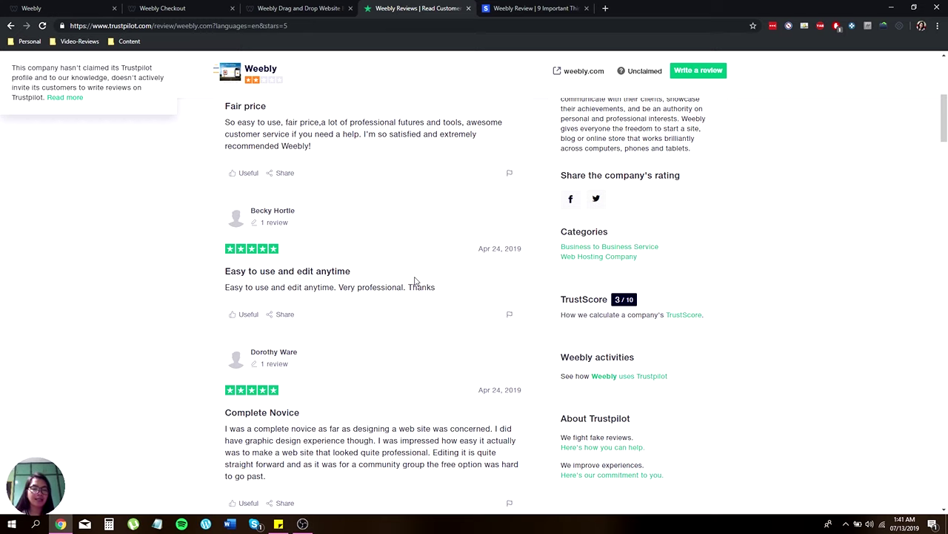
scroll(415, 281, "down", 4)
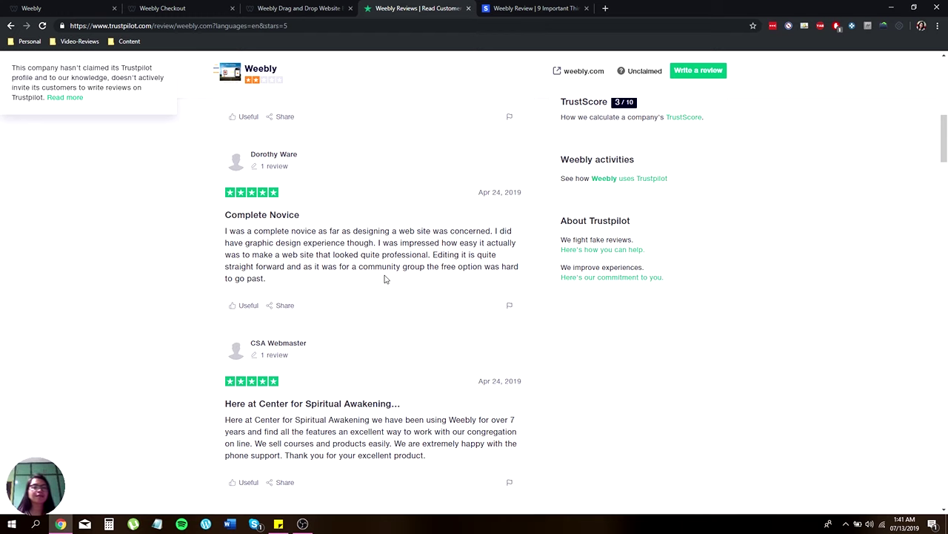
scroll(385, 278, "up", 6)
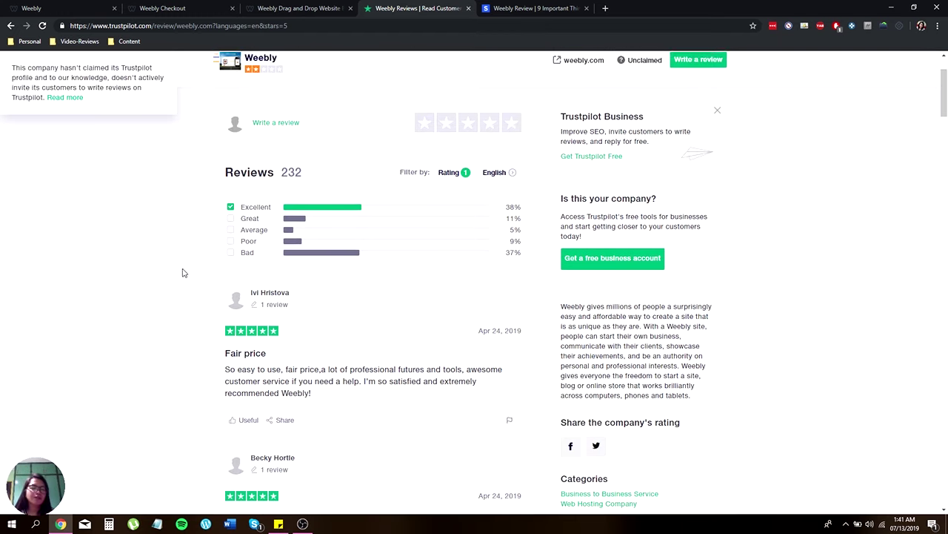
Add the Bad rating to the Trustpilot review filter and read the one-star reviews
left_click(249, 253)
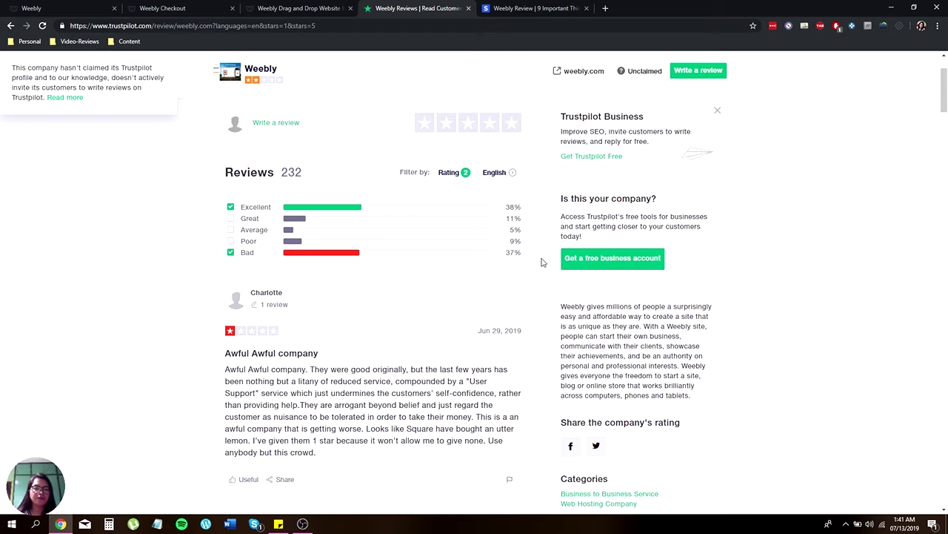
scroll(542, 262, "down", 2)
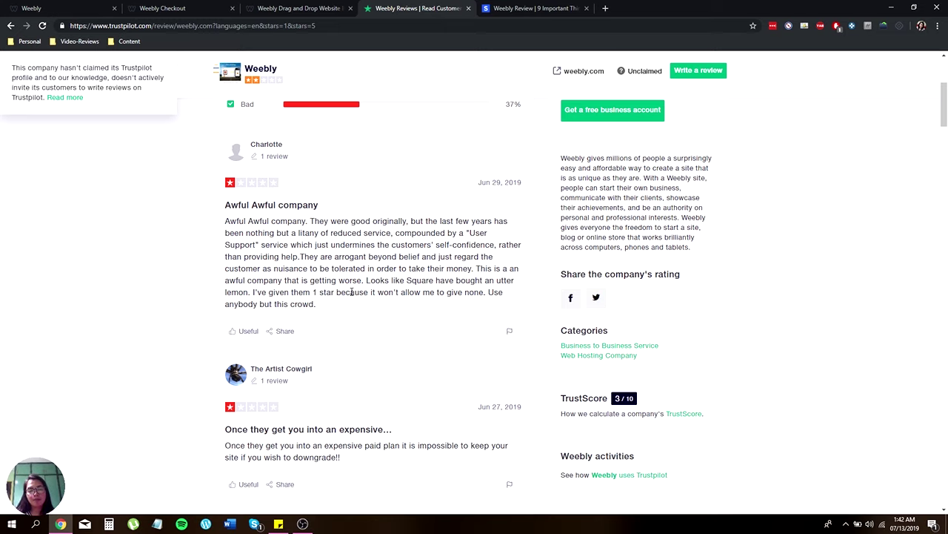
scroll(497, 233, "down", 2)
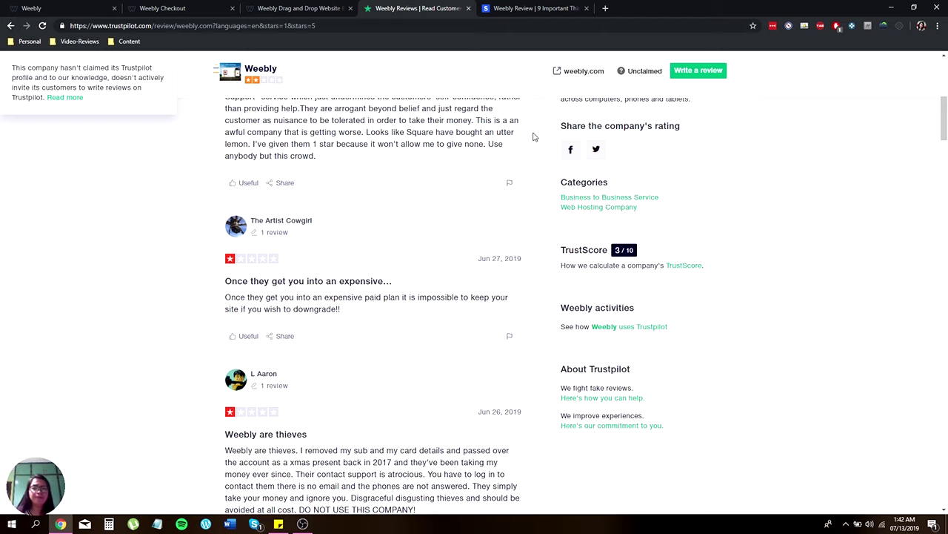
Look over the SiteBuilderReport review of Weebly and return to Weebly's features page
left_click(549, 9)
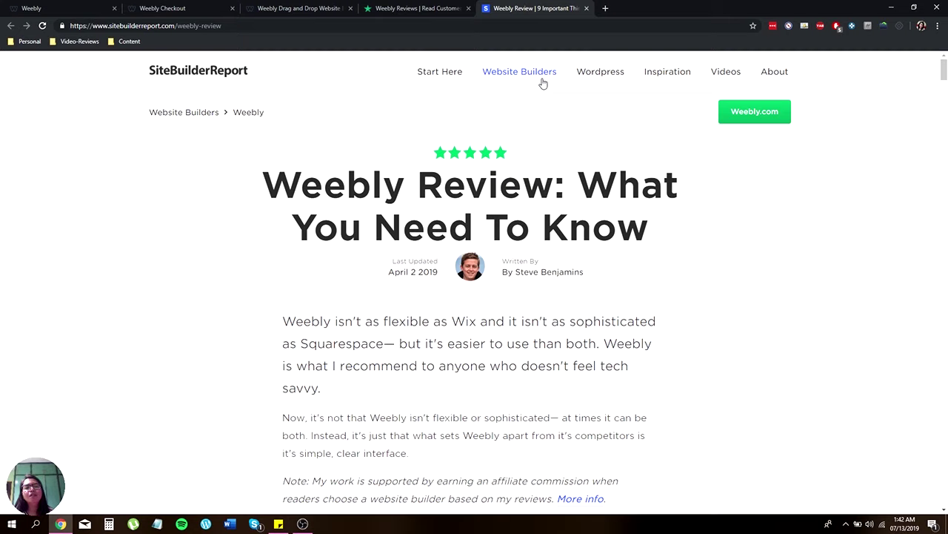
left_click(387, 6)
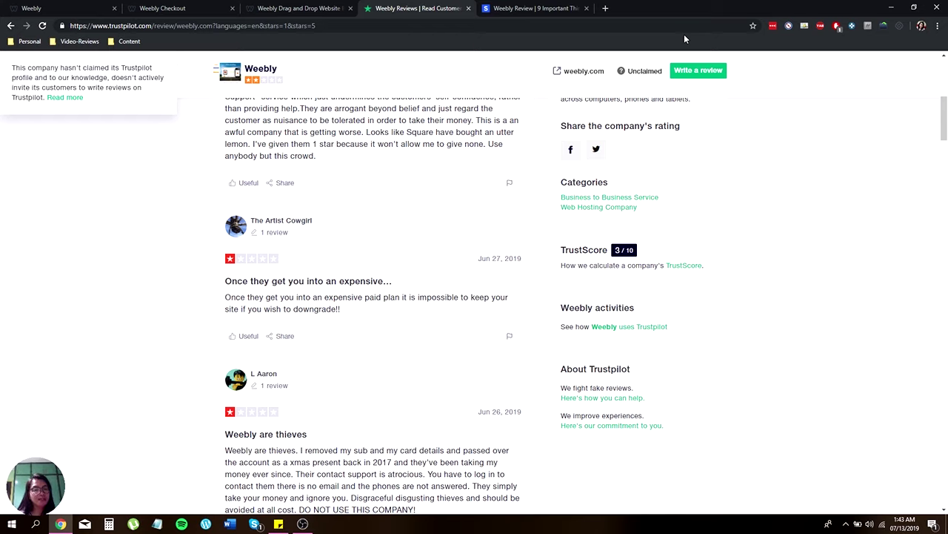
left_click(299, 8)
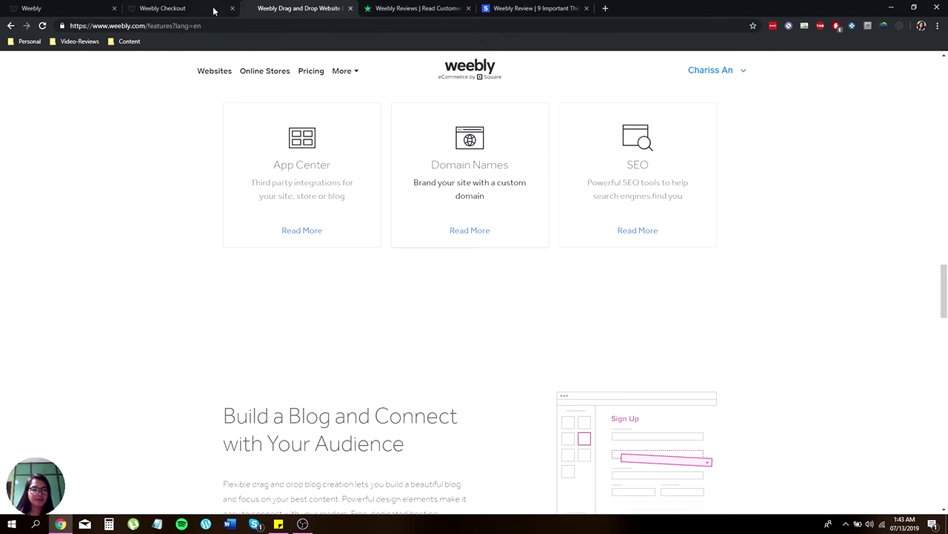
Review the Connect, Pro, Business and Business Plus prices on the checkout page and switch to the Weebly site editor
left_click(178, 8)
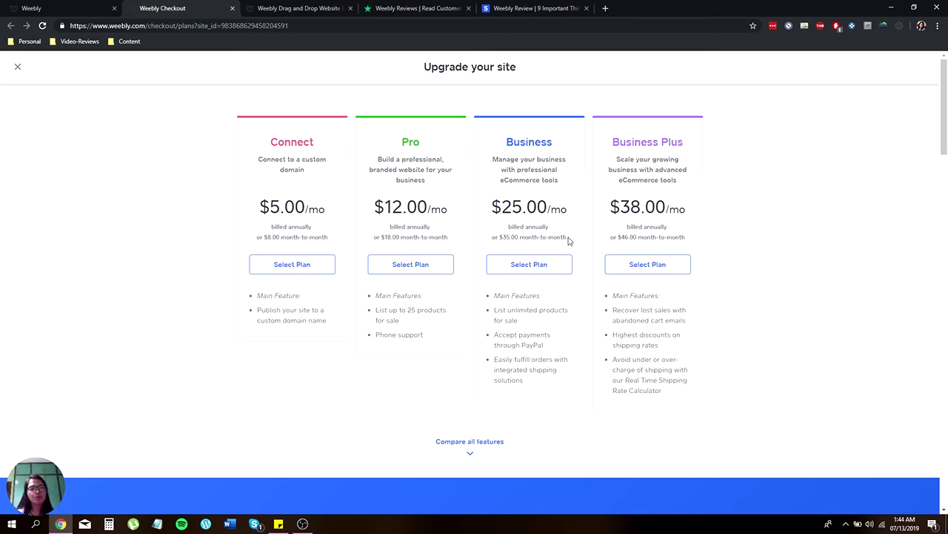
left_click(57, 8)
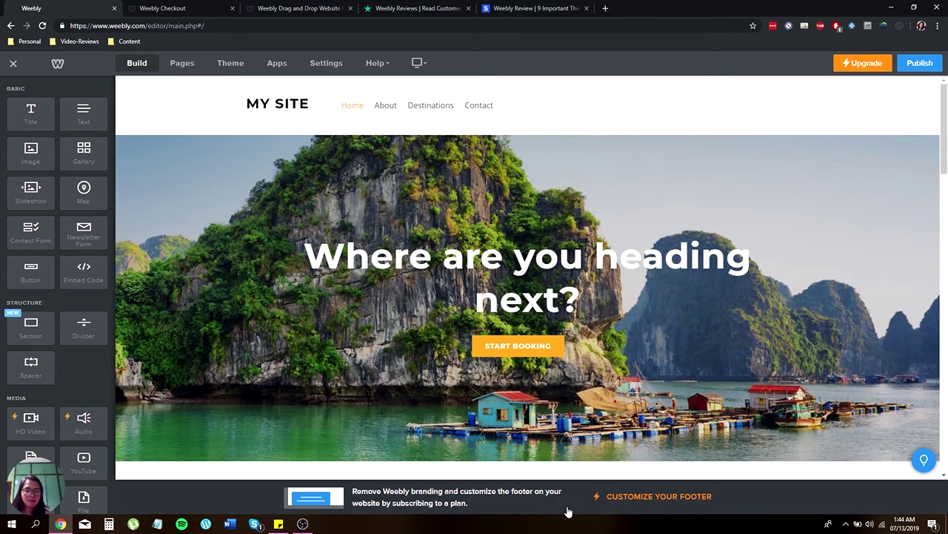
key("alt+Tab")
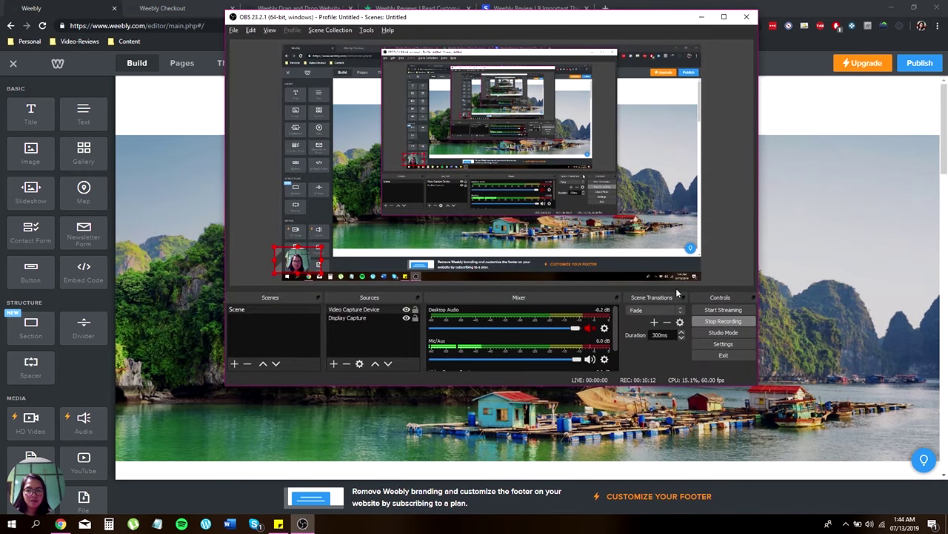
key("alt+Tab")
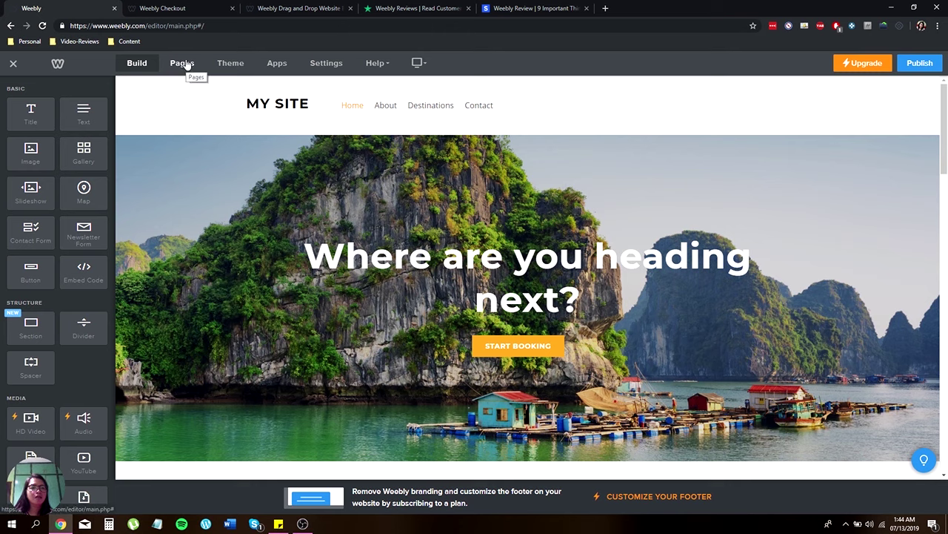
View the site's page list and browse the Business themes in the theme gallery, closing the gallery when done
left_click(185, 64)
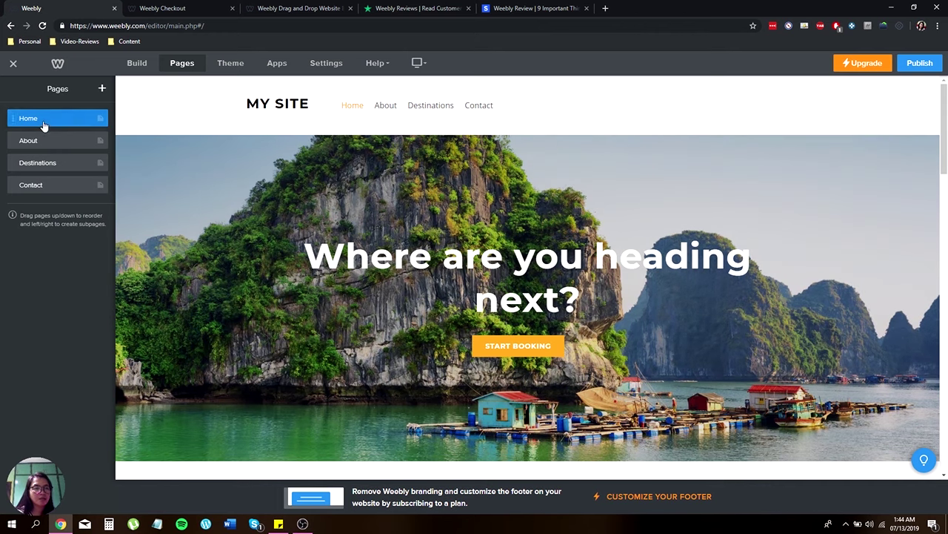
mouse_move(45, 127)
left_mouse_down()
mouse_move(47, 148)
mouse_move(52, 126)
left_mouse_up()
left_click(232, 64)
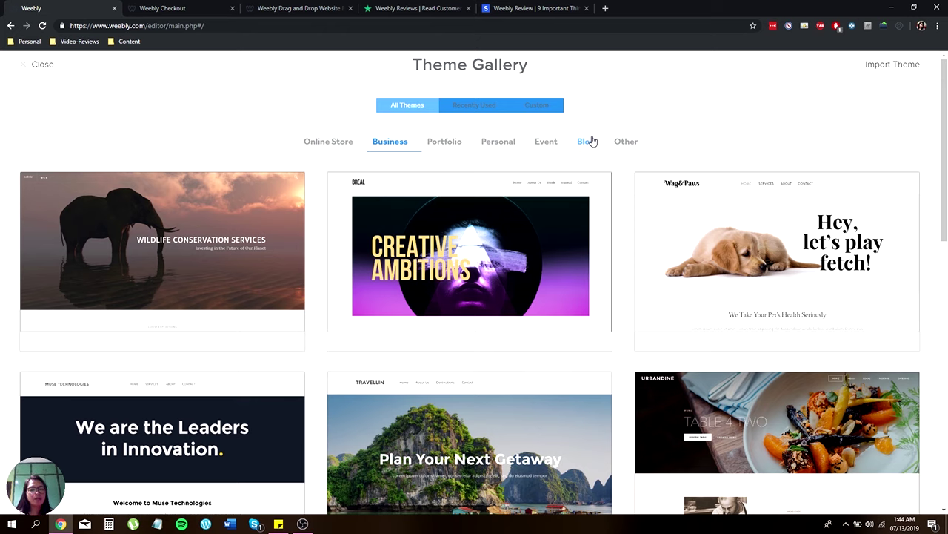
scroll(548, 295, "down", 3)
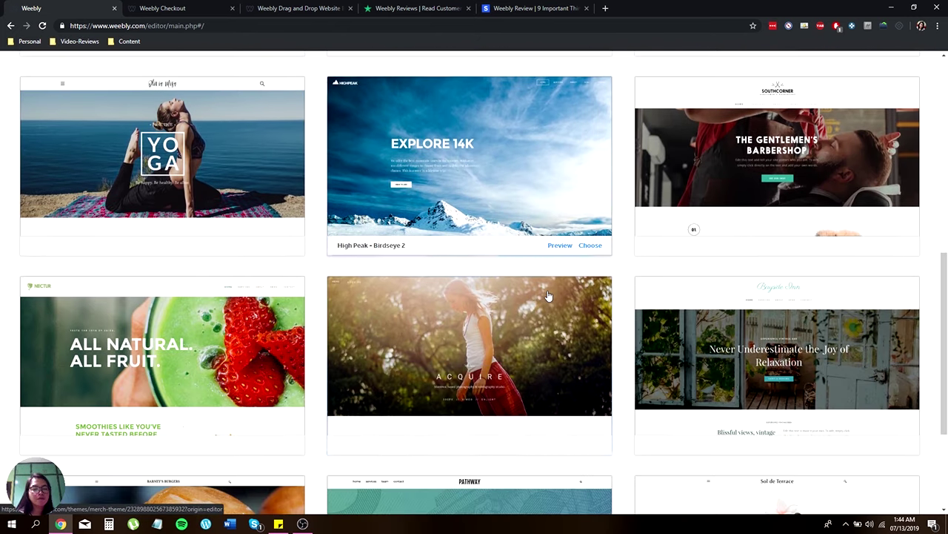
scroll(549, 296, "down", 3)
scroll(549, 295, "up", 4)
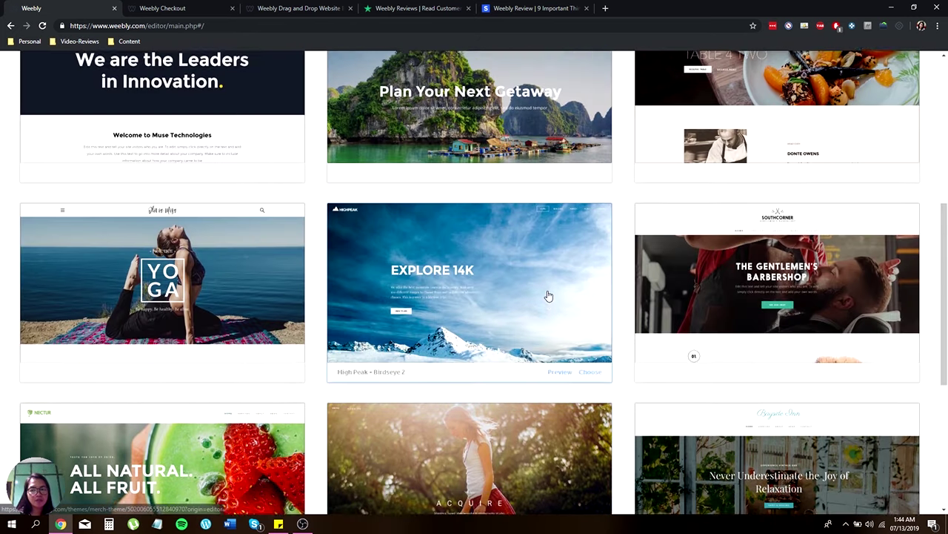
scroll(549, 296, "up", 5)
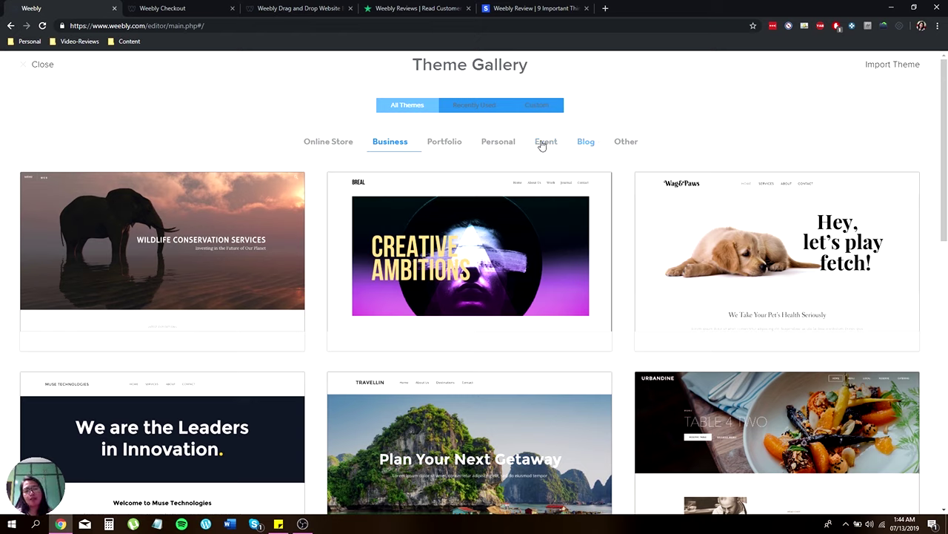
left_click(35, 66)
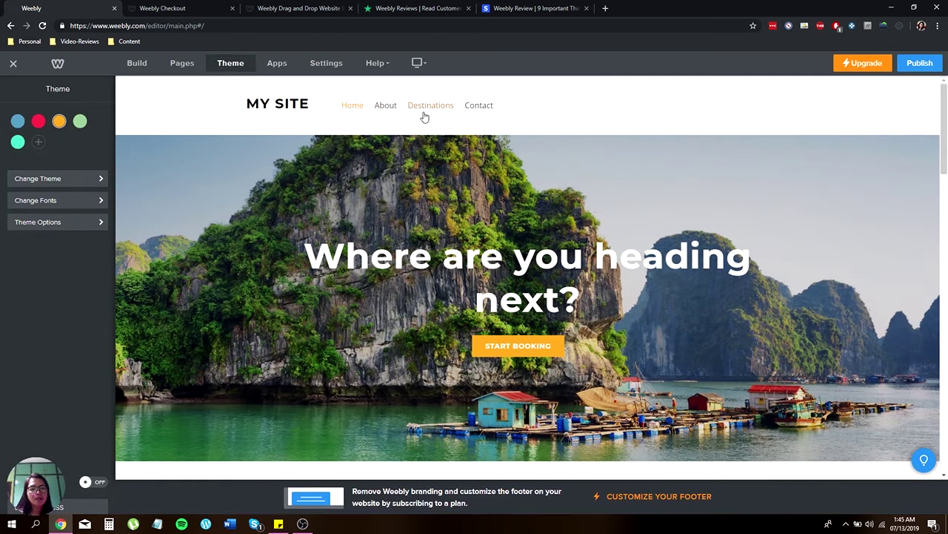
Browse the App Center's collections, recommended apps and popular apps, and return to the site editor
left_click(277, 65)
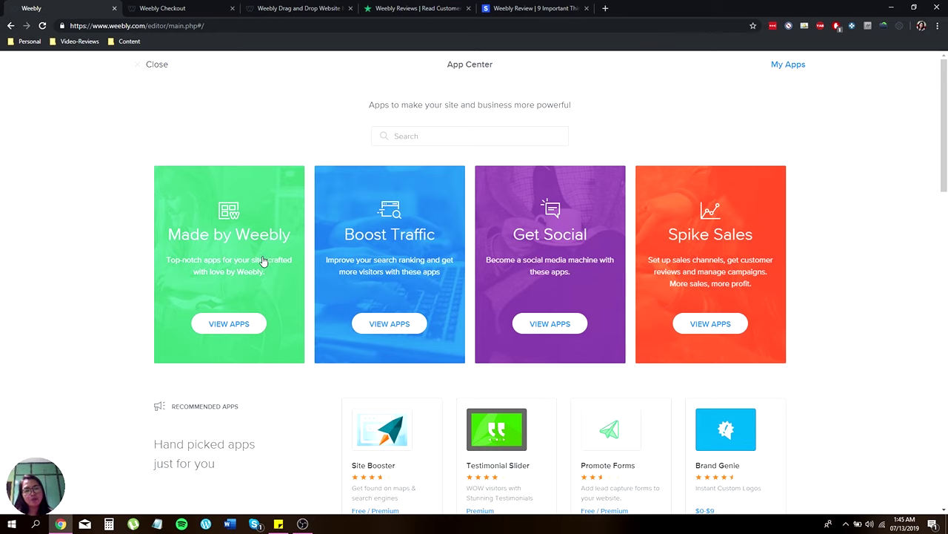
scroll(348, 271, "down", 1)
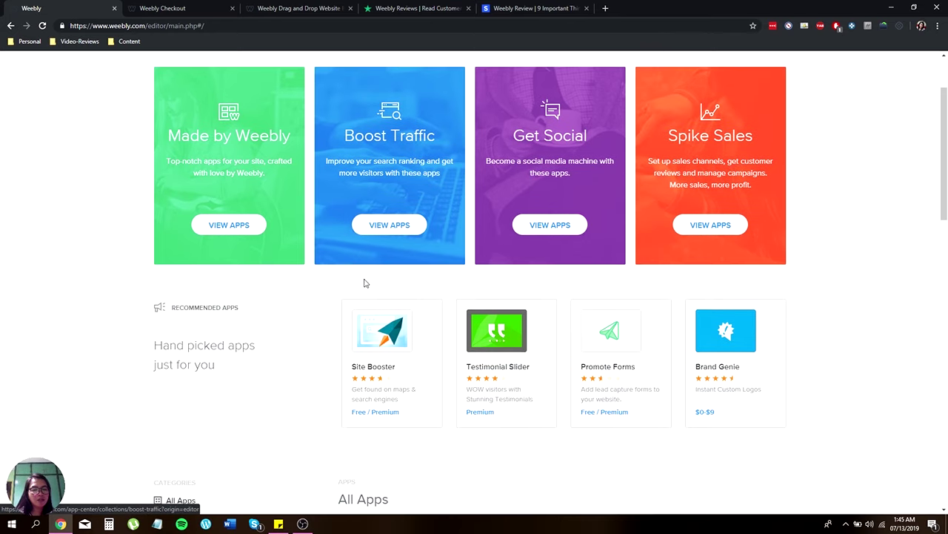
scroll(481, 326, "down", 1)
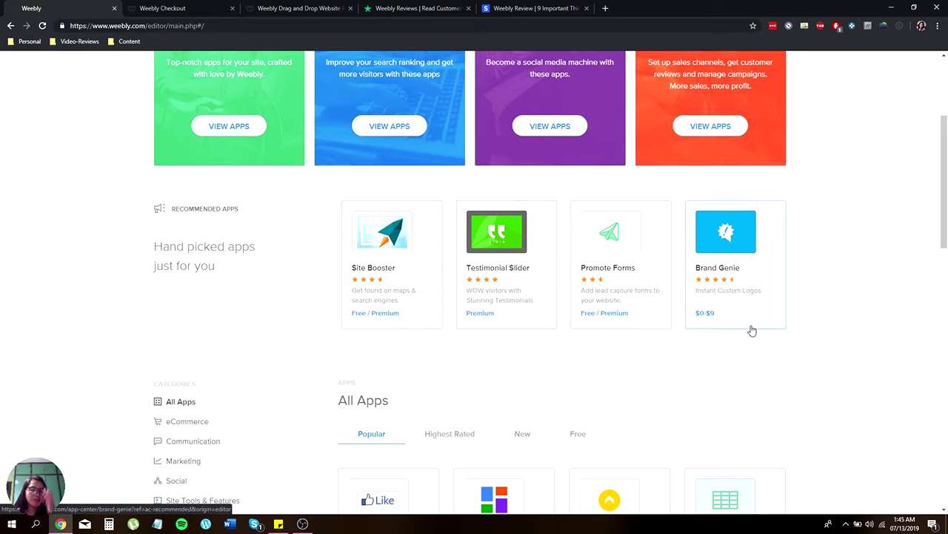
scroll(608, 363, "down", 3)
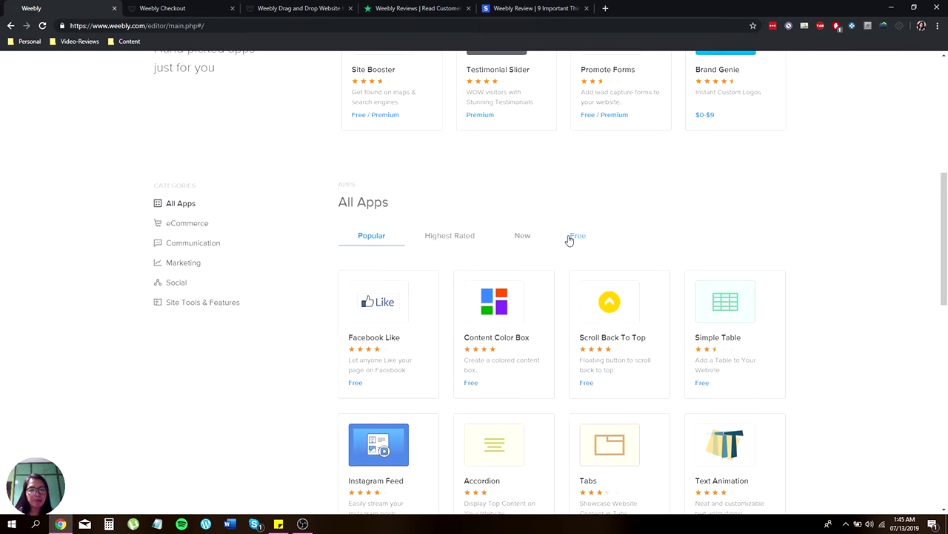
scroll(568, 281, "down", 6)
scroll(576, 289, "down", 1)
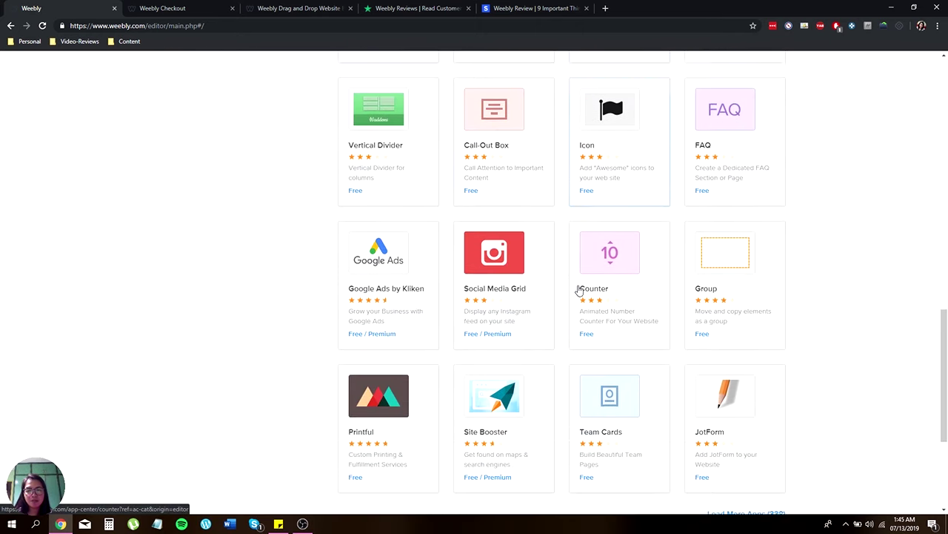
scroll(577, 289, "up", 10)
scroll(576, 267, "up", 2)
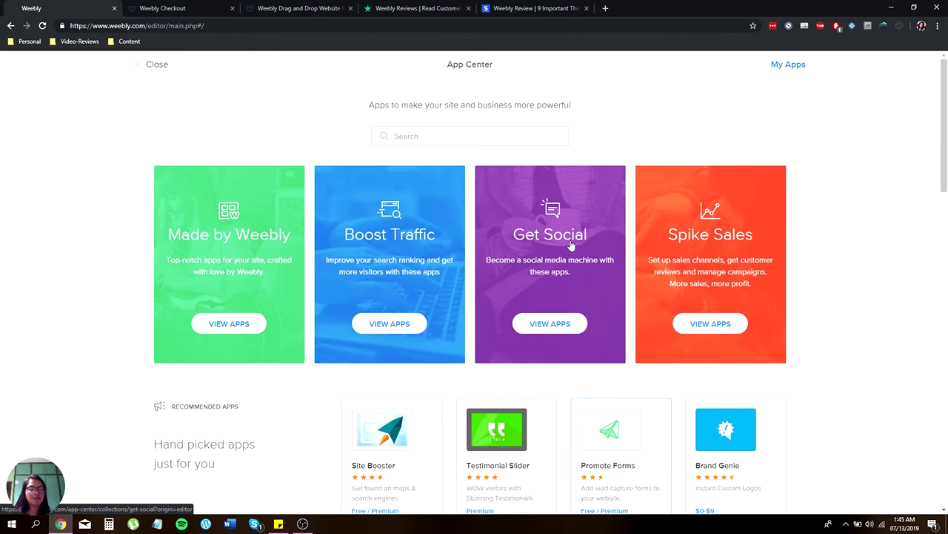
left_click(157, 67)
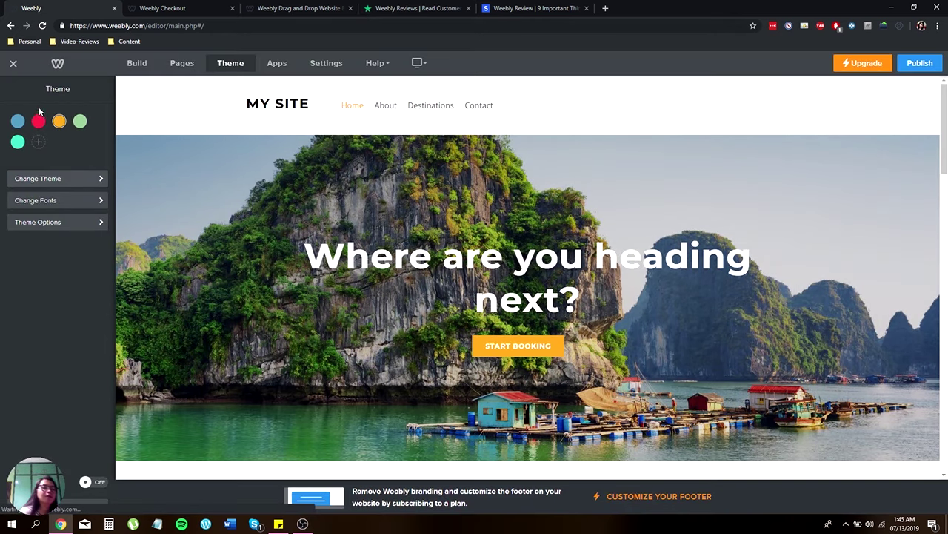
Bring back the build elements and look over the home page from the hero banner to the services section
left_click(136, 63)
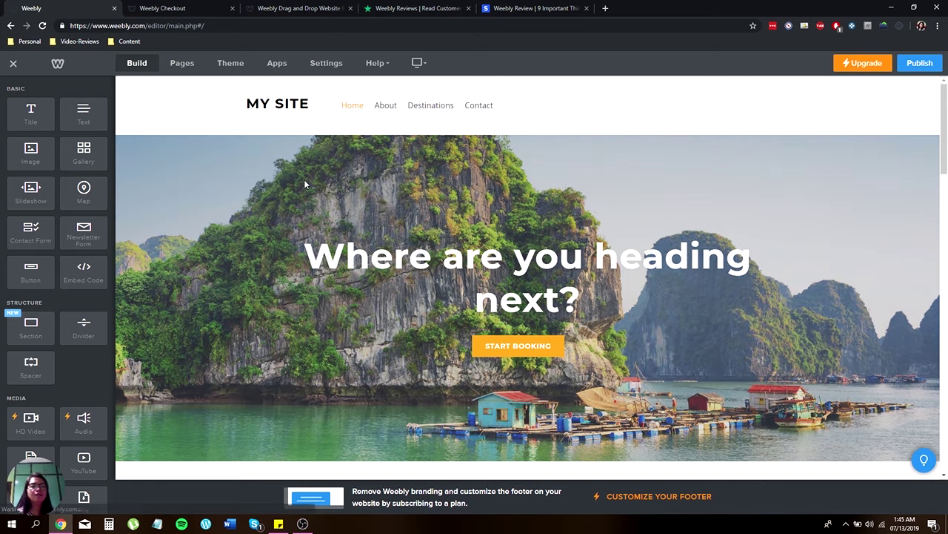
scroll(305, 193, "down", 3)
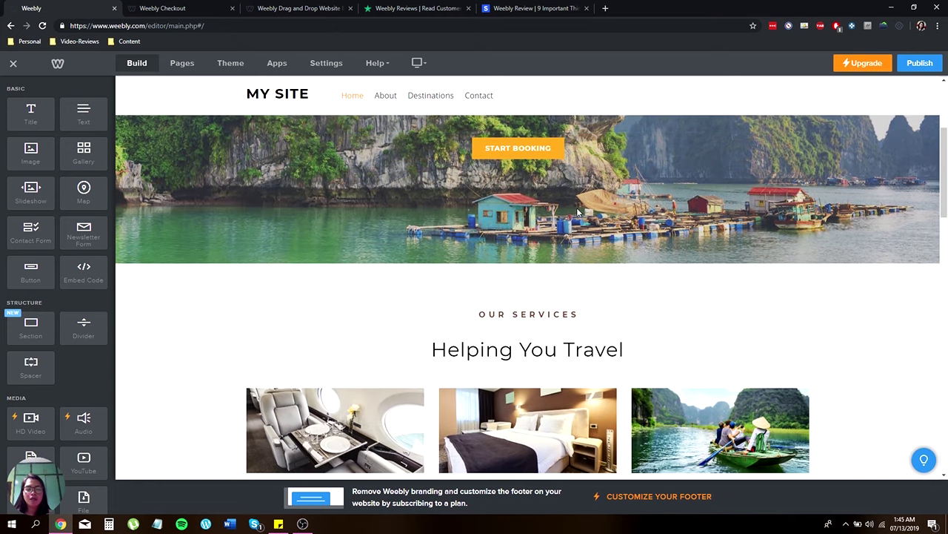
scroll(606, 225, "up", 3)
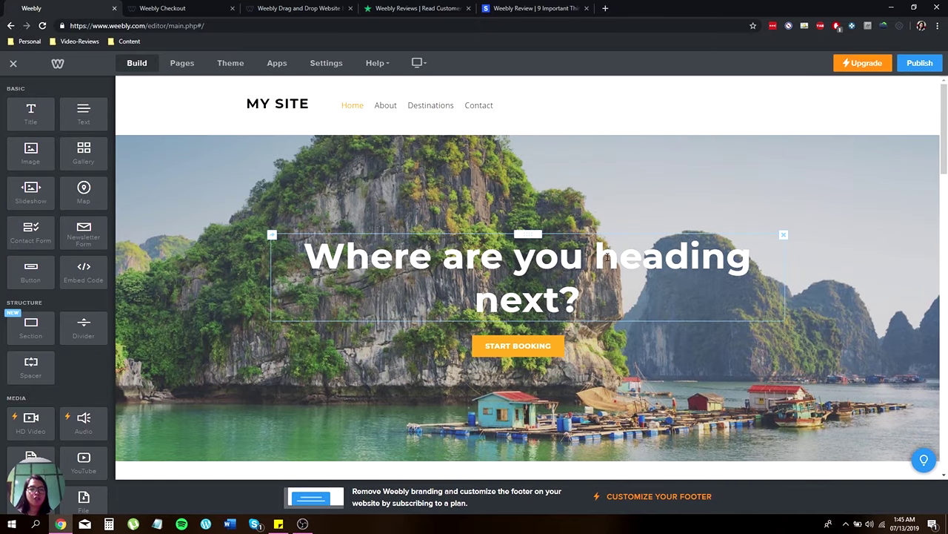
left_click(276, 108)
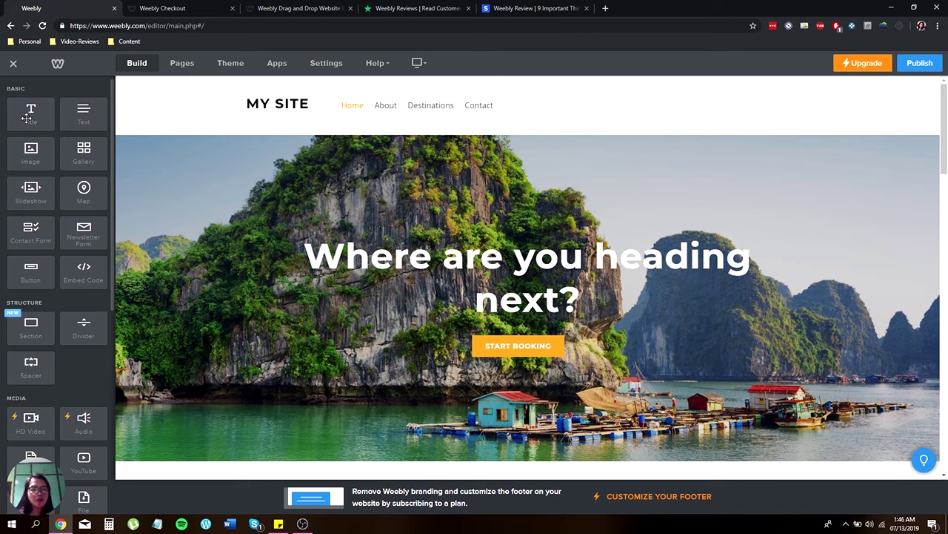
Add a Title element beside the hero heading "Where are you heading next?" and set its text to "Title"
left_click_drag(29, 115, 428, 255)
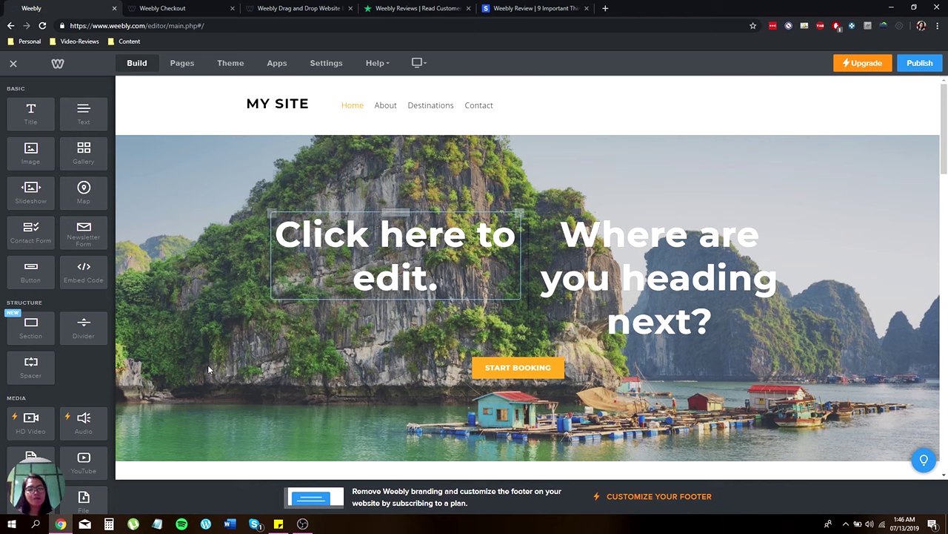
left_click(395, 244)
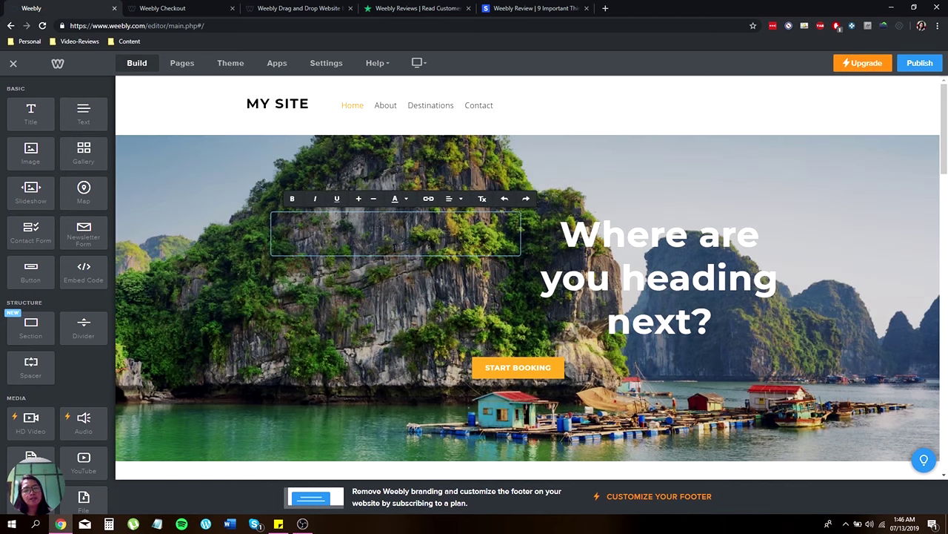
type("The")
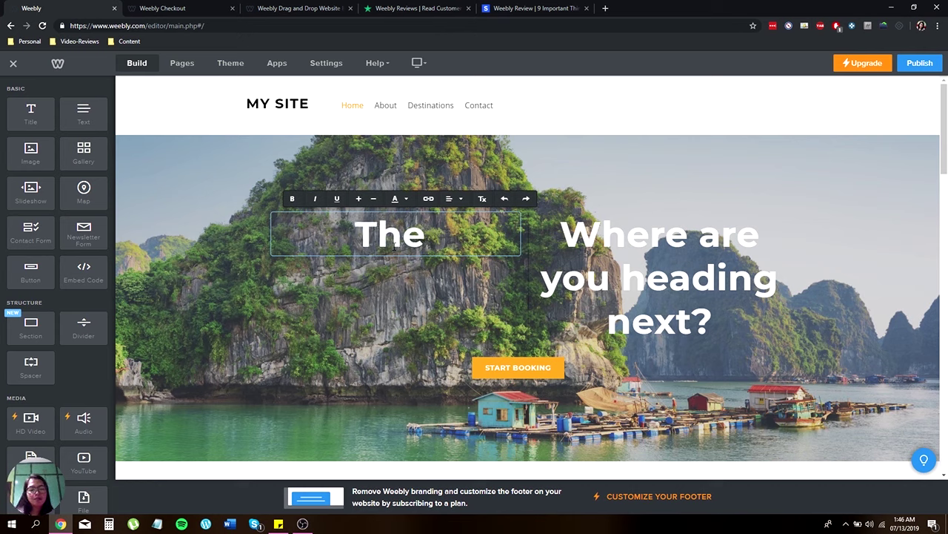
key("BackSpace")
key("BackSpace")
key("BackSpace")
type("itle")
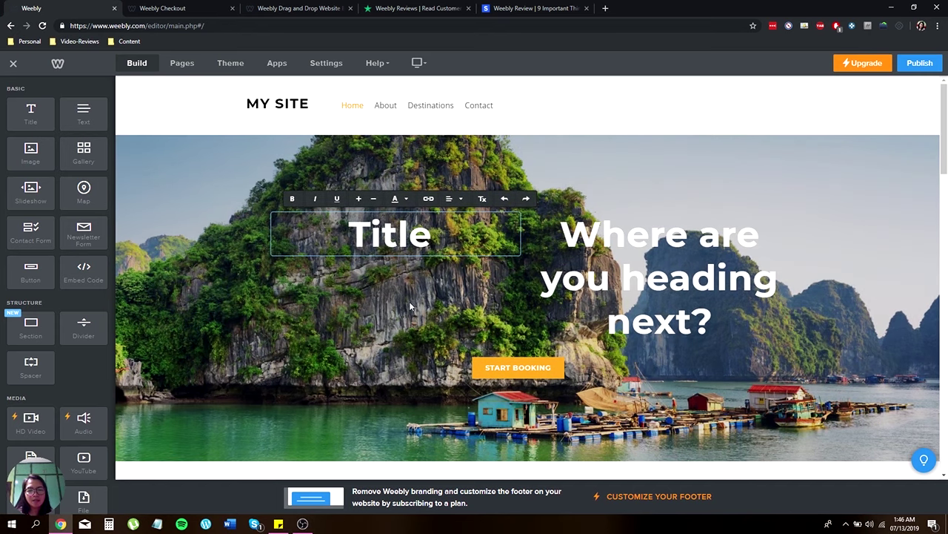
left_click(412, 308)
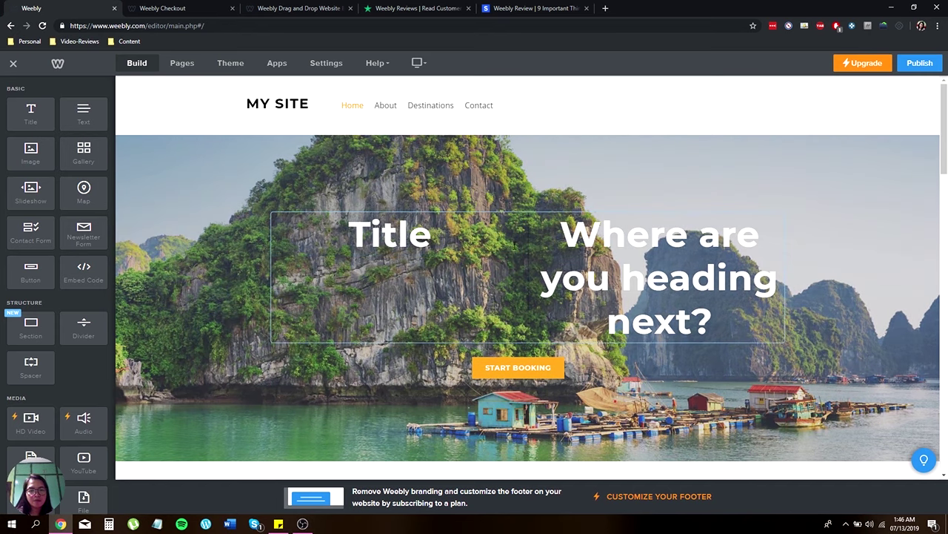
Delete the added "Title" element from the hero banner
left_click(520, 216)
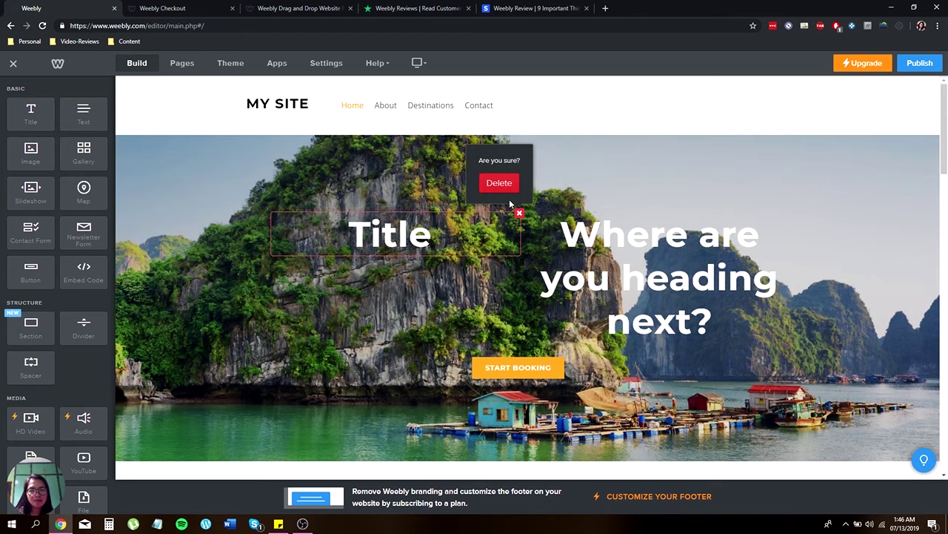
left_click(499, 183)
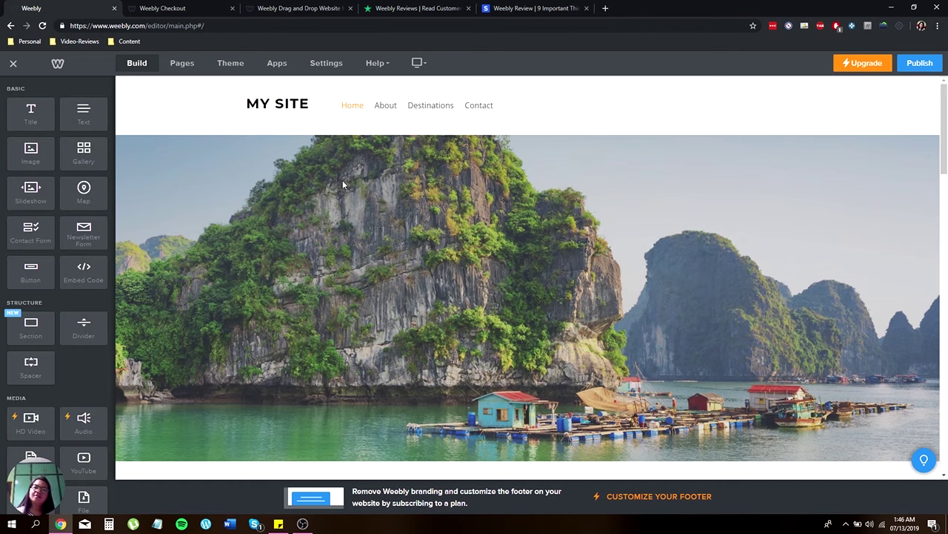
Open the settings of the START BOOKING button in the hero banner
scroll(529, 298, "down", 2)
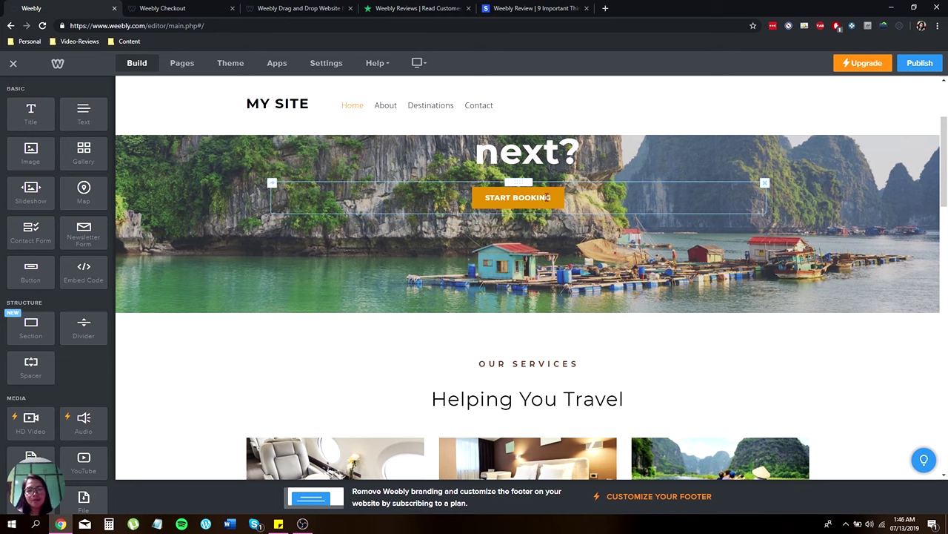
left_click(523, 197)
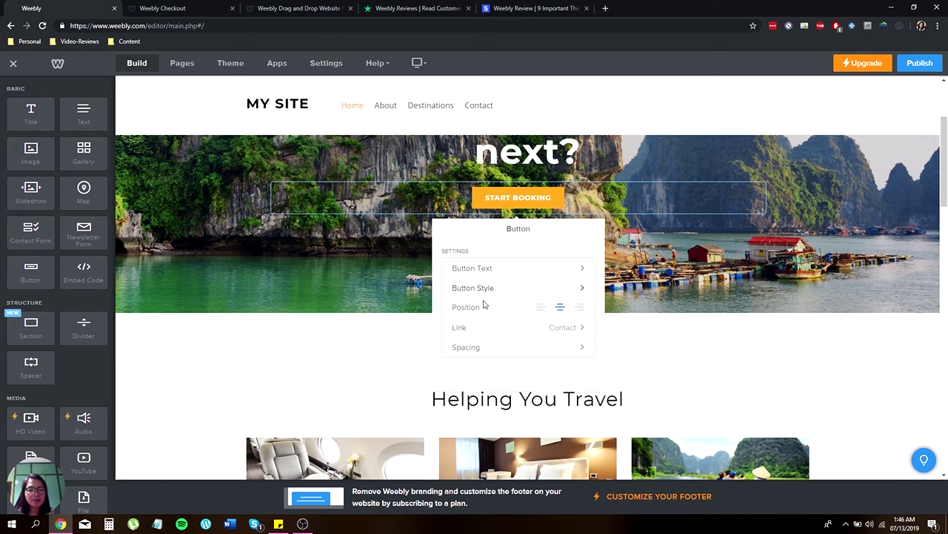
scroll(522, 362, "down", 1)
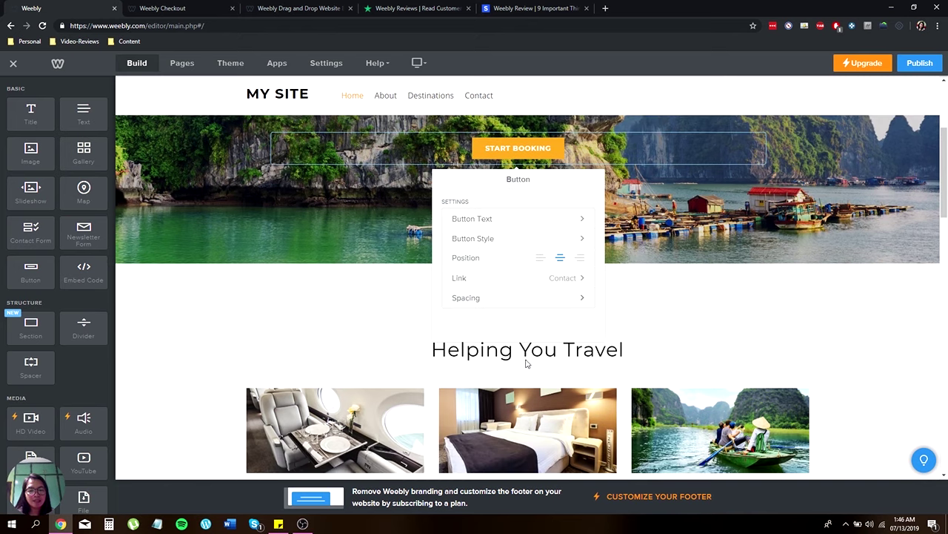
Try inserting "COntac" into the START BOOKING button's text, remove it again and return to the button settings
left_click(580, 217)
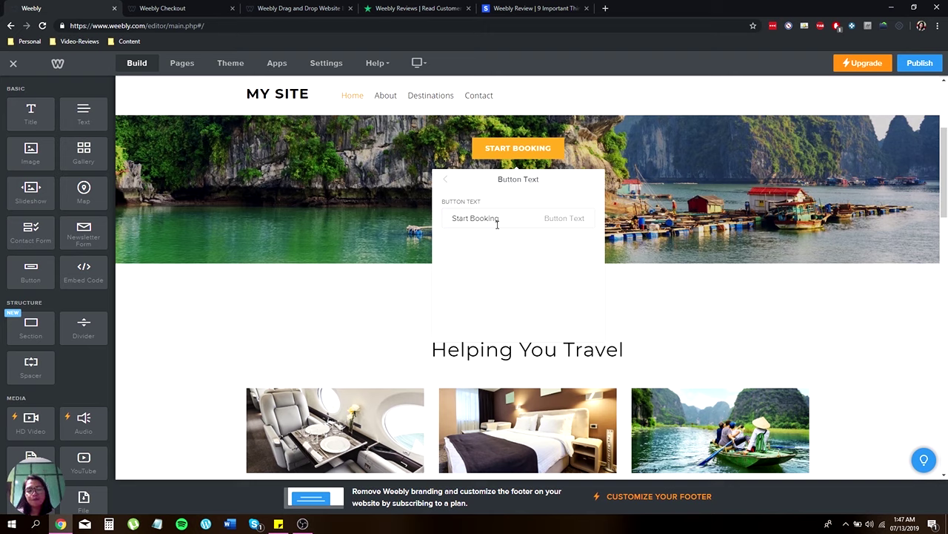
type("COntac")
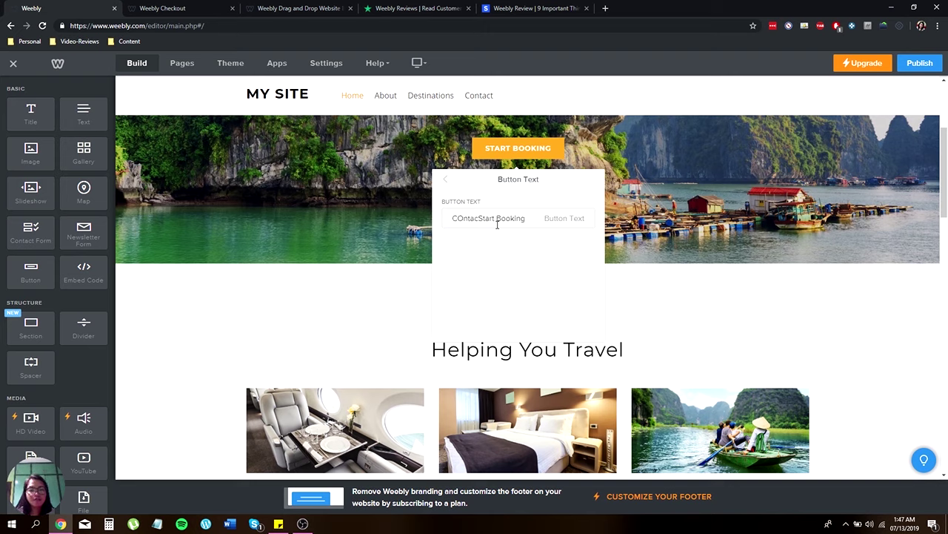
key("BackSpace")
key("BackSpace")
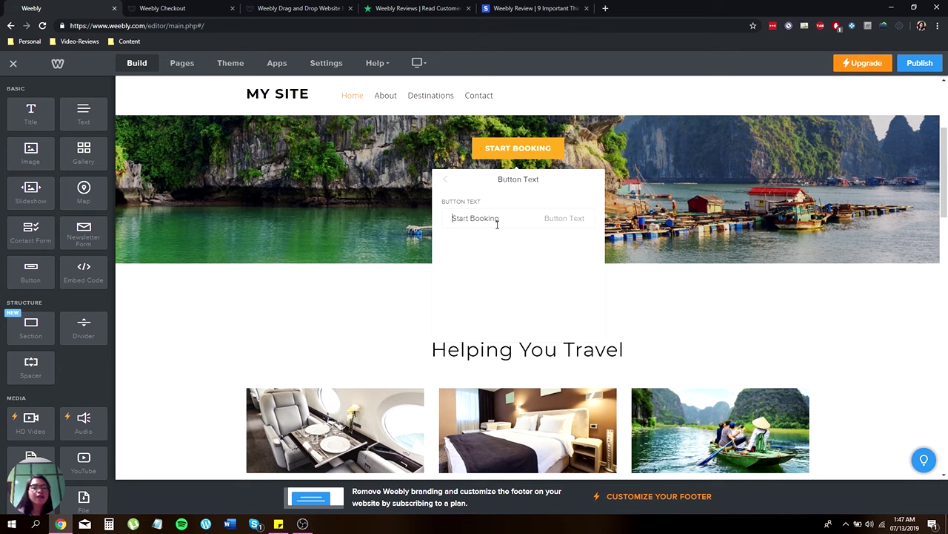
left_click(448, 182)
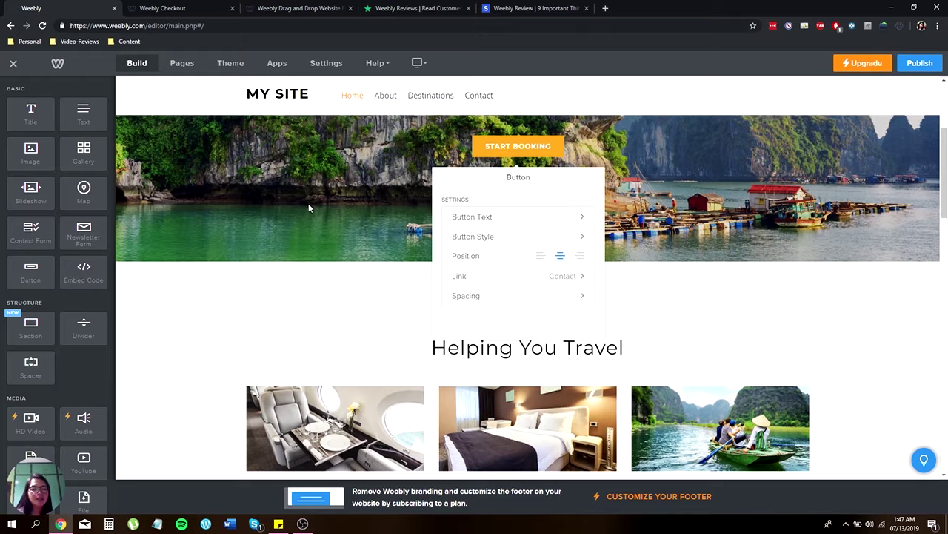
Open the Flight Plans image in the image editor to view its editing tools, and close the editor without saving
scroll(308, 203, "down", 3)
left_click(233, 141)
scroll(539, 207, "down", 1)
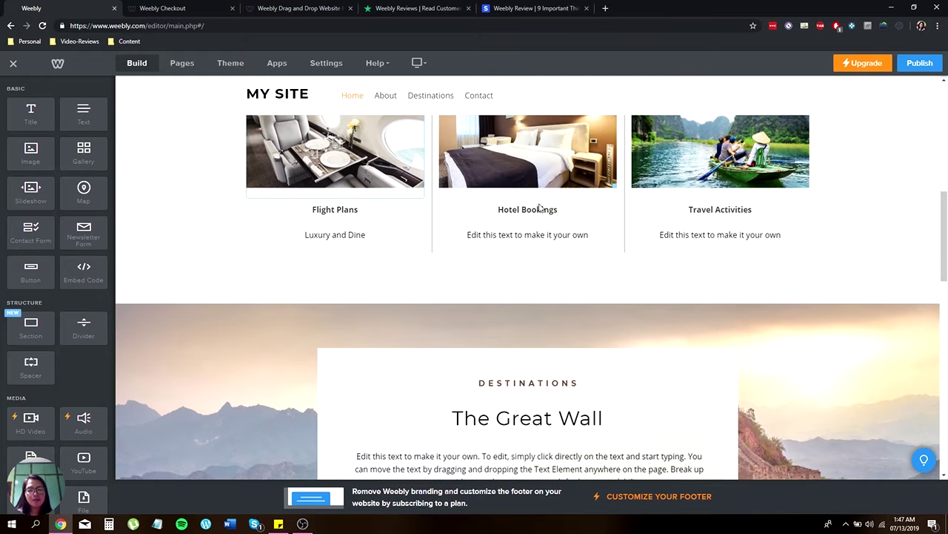
scroll(539, 208, "up", 3)
scroll(569, 216, "down", 1)
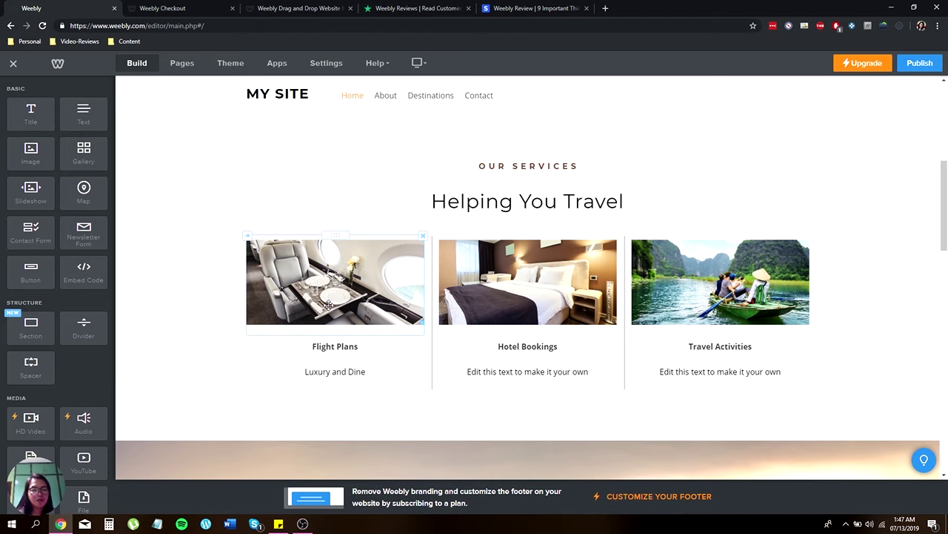
left_click(335, 280)
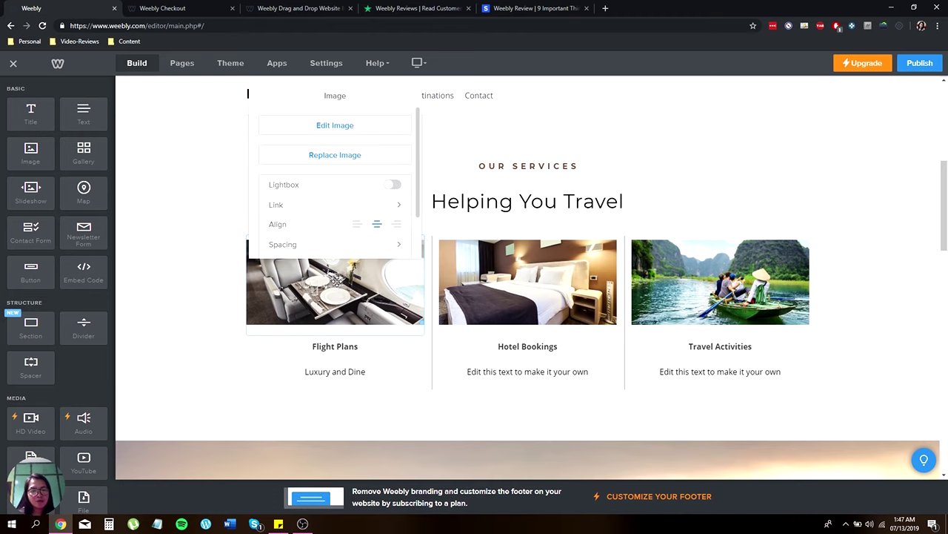
left_click(337, 126)
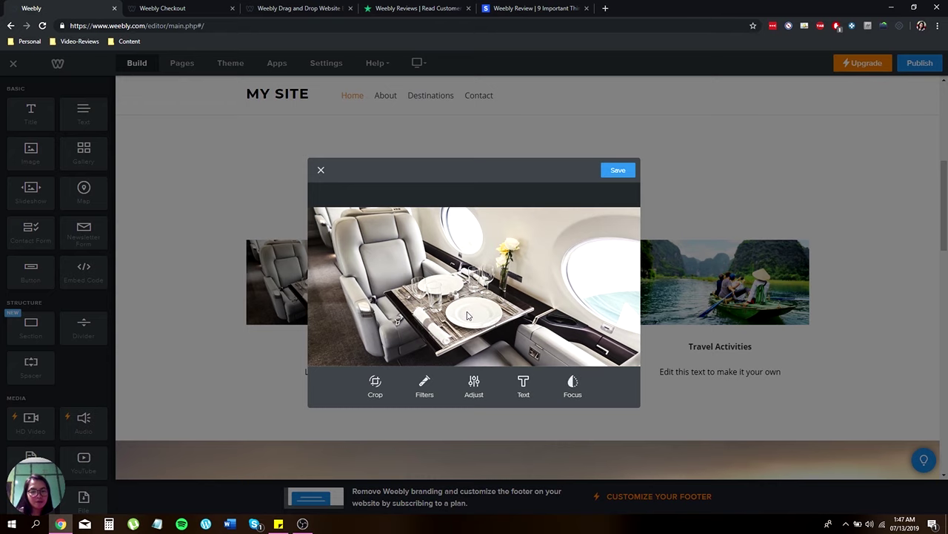
left_click(322, 172)
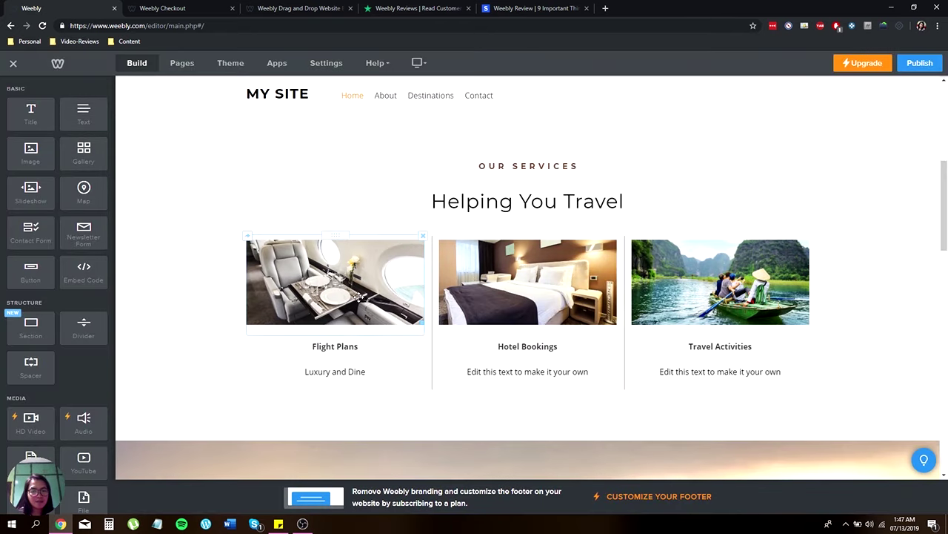
View the image replacement options for the Flight Plans image, including the computer upload chooser, and close them without choosing a file
left_click(358, 266)
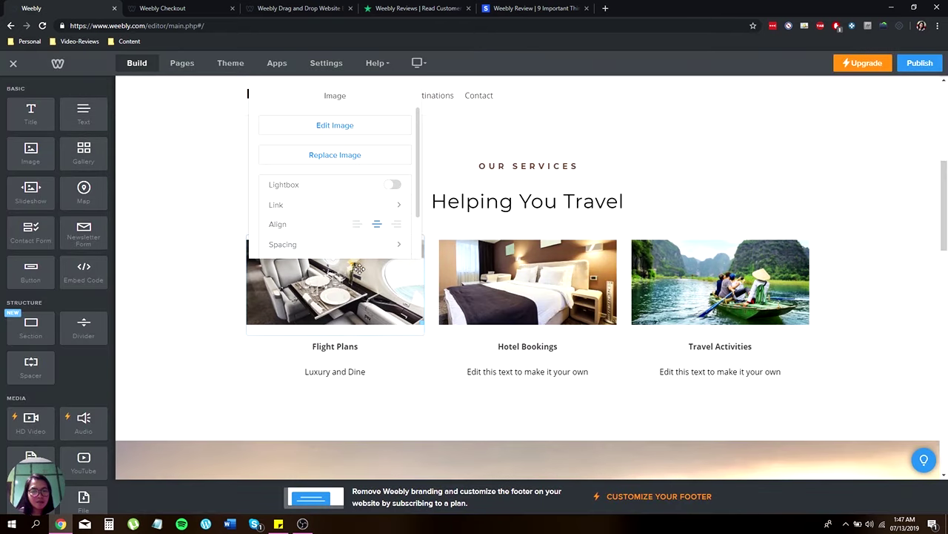
left_click(347, 156)
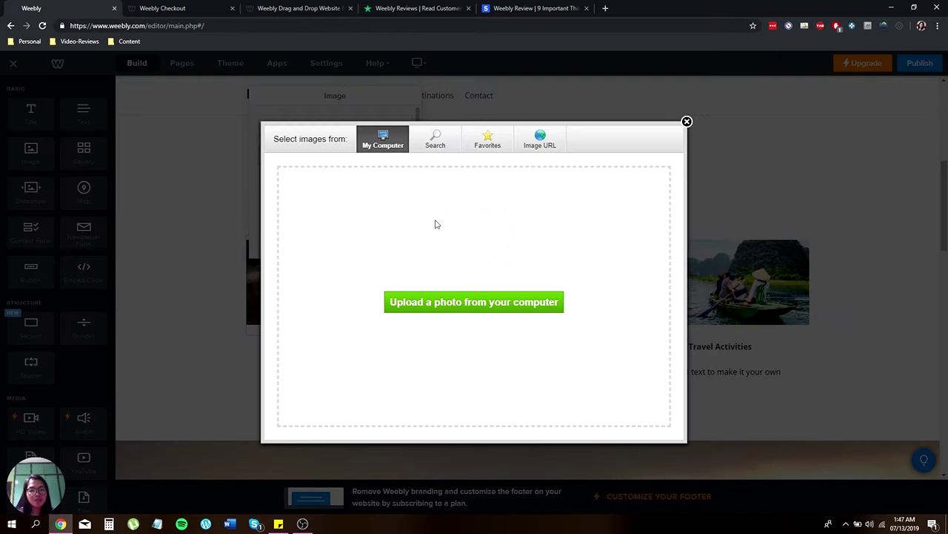
left_click(471, 303)
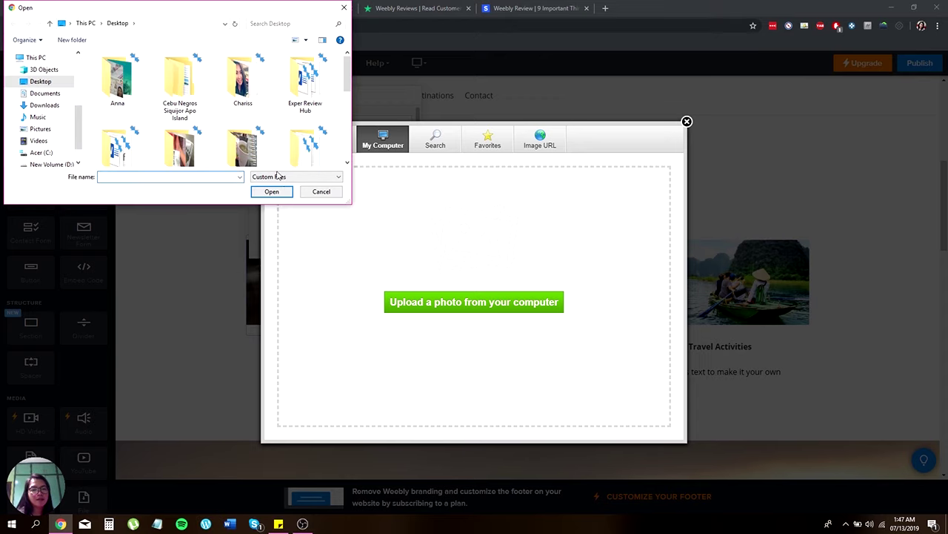
left_click(343, 9)
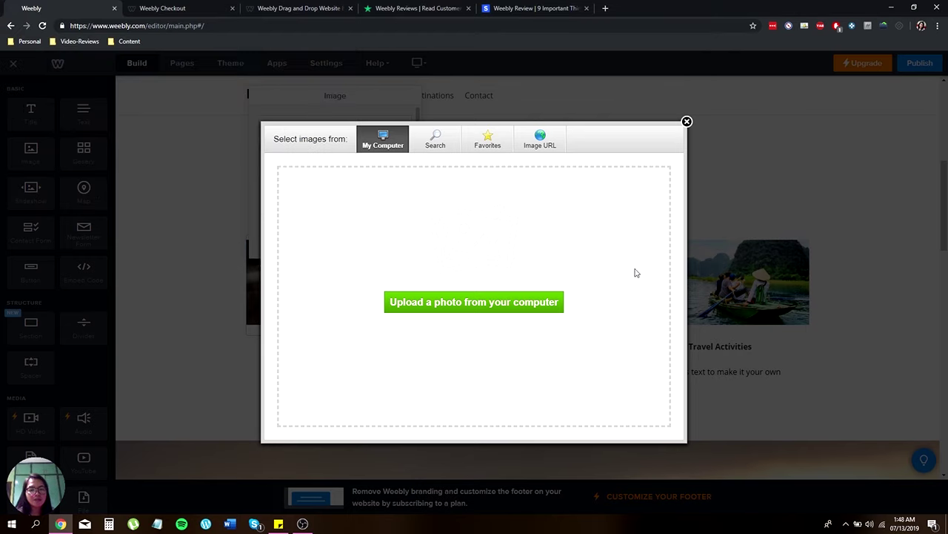
left_click(687, 122)
Show the text formatting tools on the "Flight Plans" caption and select the "Luxury and Dine" text beneath it
left_click(343, 347)
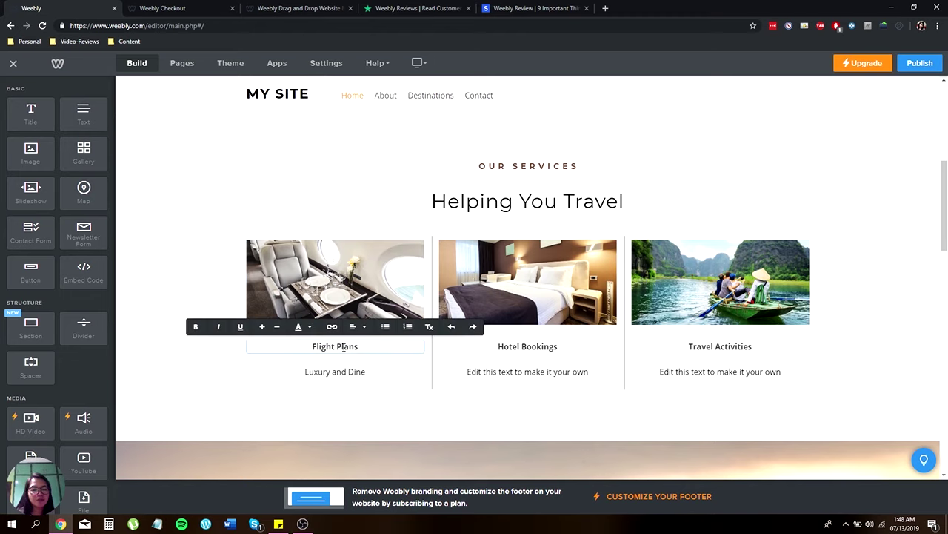
double_click(343, 346)
left_click(341, 346)
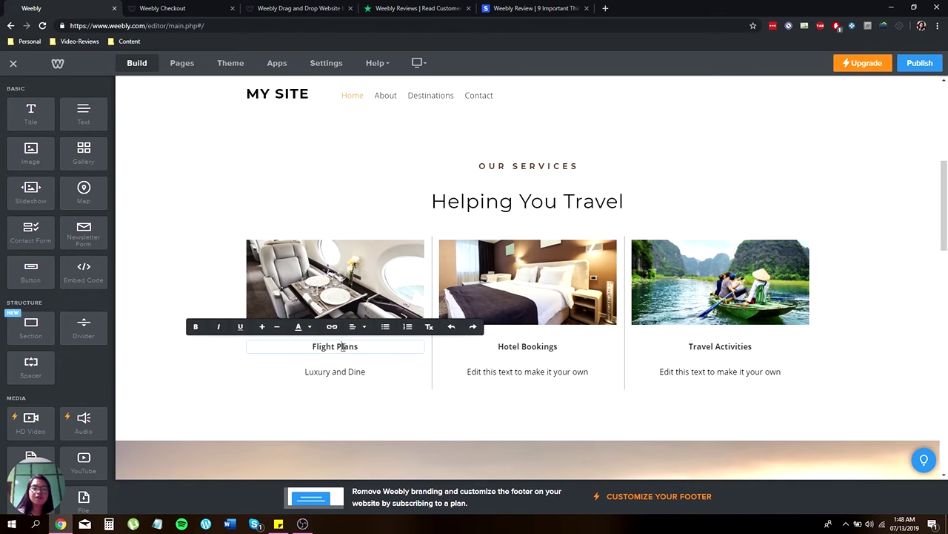
left_click(337, 374)
triple_click(337, 375)
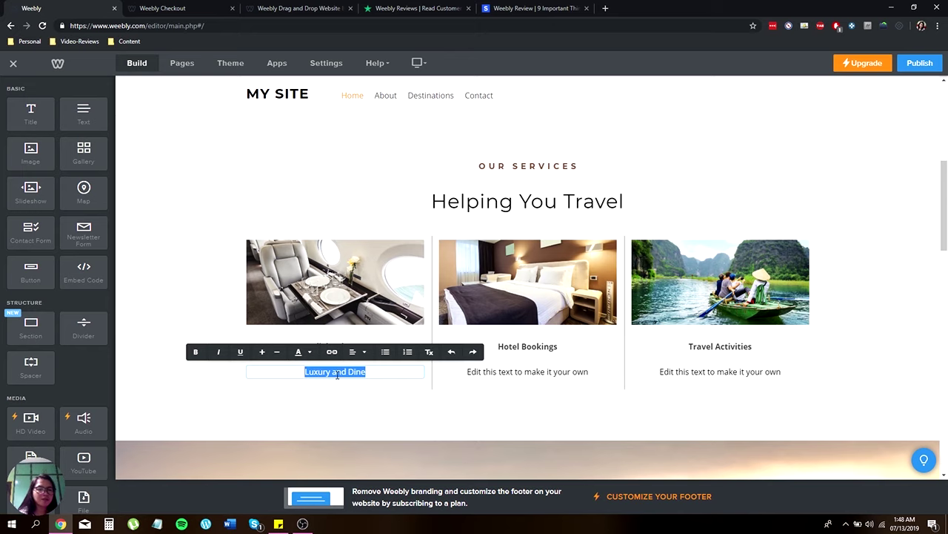
Examine the Home page's Destinations, Smart Tools and Testimonials sections
scroll(546, 250, "down", 5)
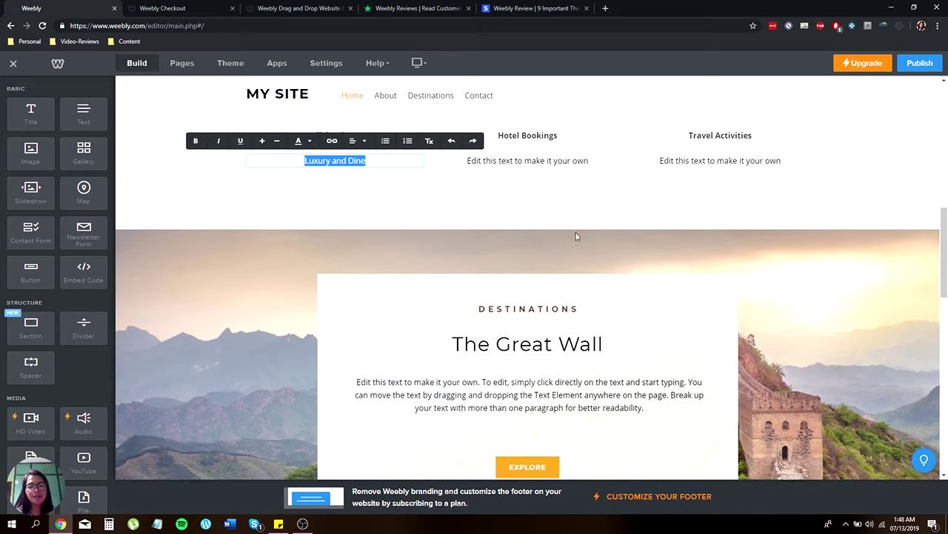
scroll(501, 142, "up", 2)
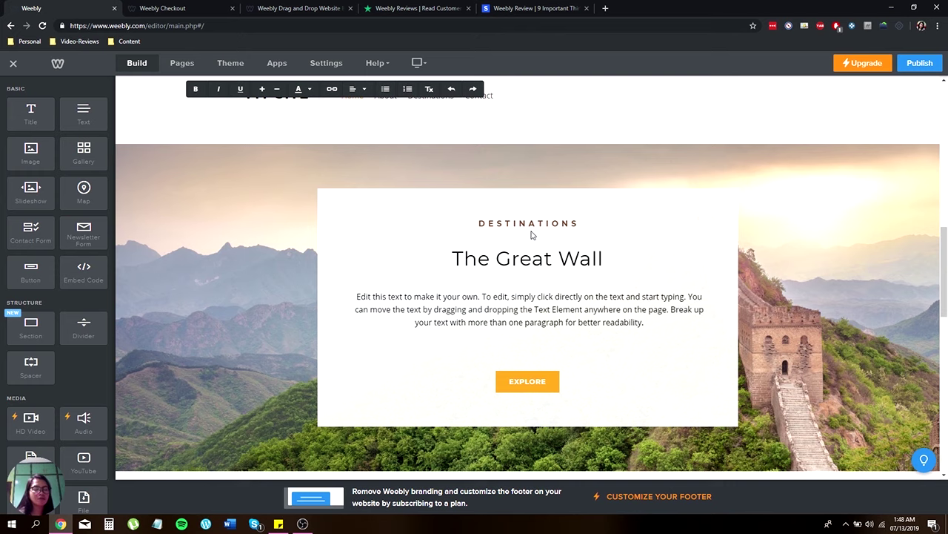
scroll(545, 257, "down", 2)
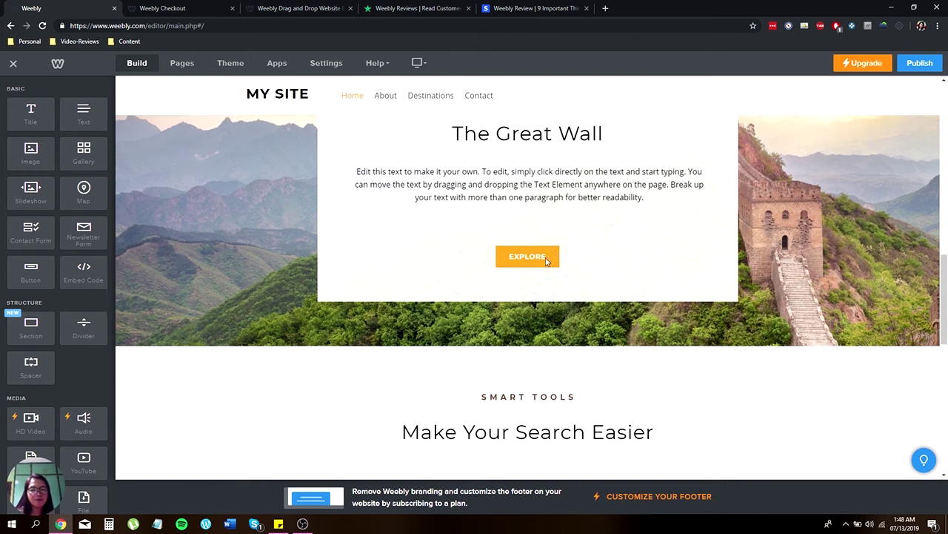
scroll(572, 240, "down", 3)
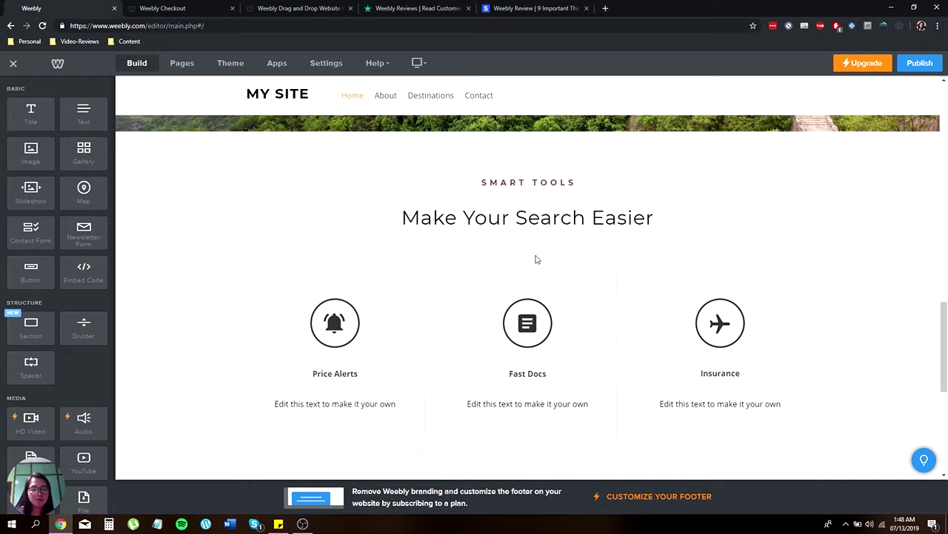
scroll(518, 213, "down", 1)
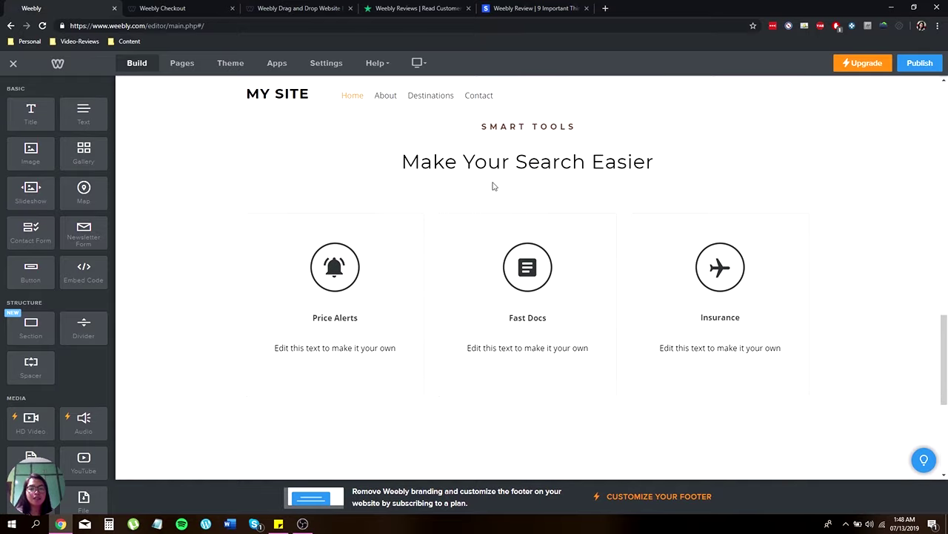
scroll(591, 321, "down", 1)
scroll(591, 322, "up", 1)
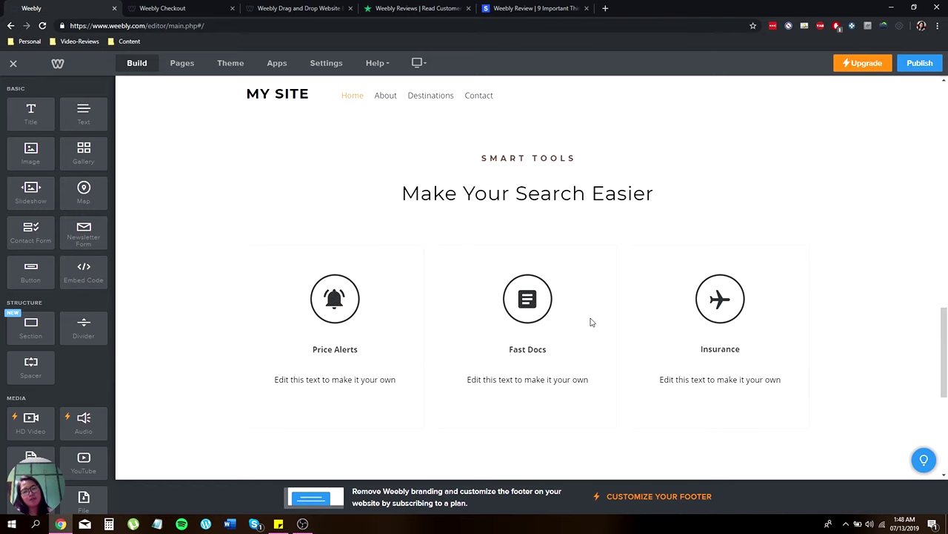
scroll(576, 321, "down", 4)
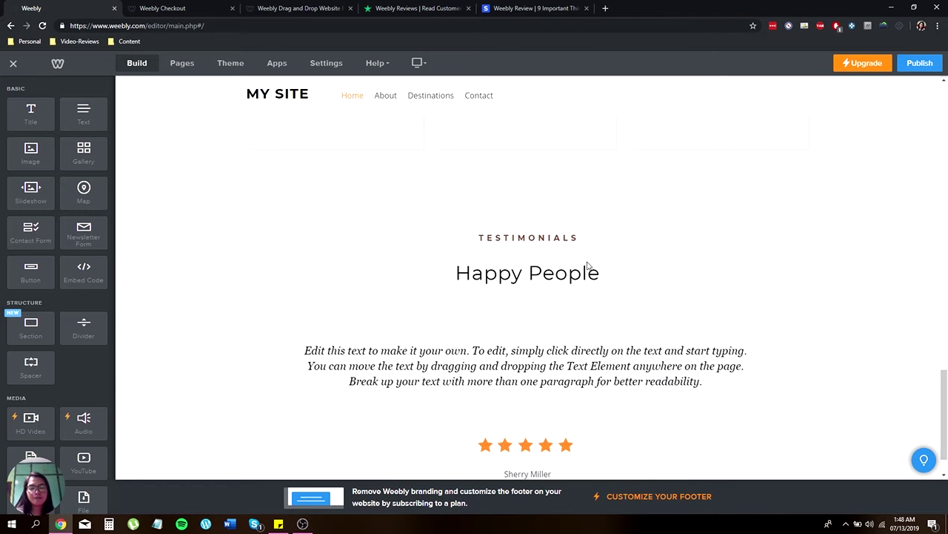
scroll(588, 265, "down", 1)
Open the testimonial paragraph under "Happy People" for editing, select the word "dropping", and leave the text unedited
left_click(510, 305)
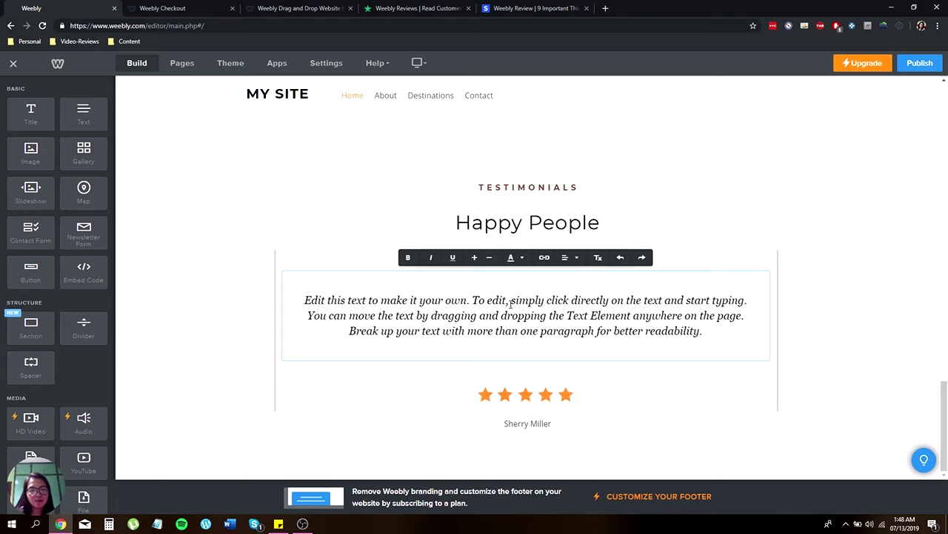
double_click(501, 314)
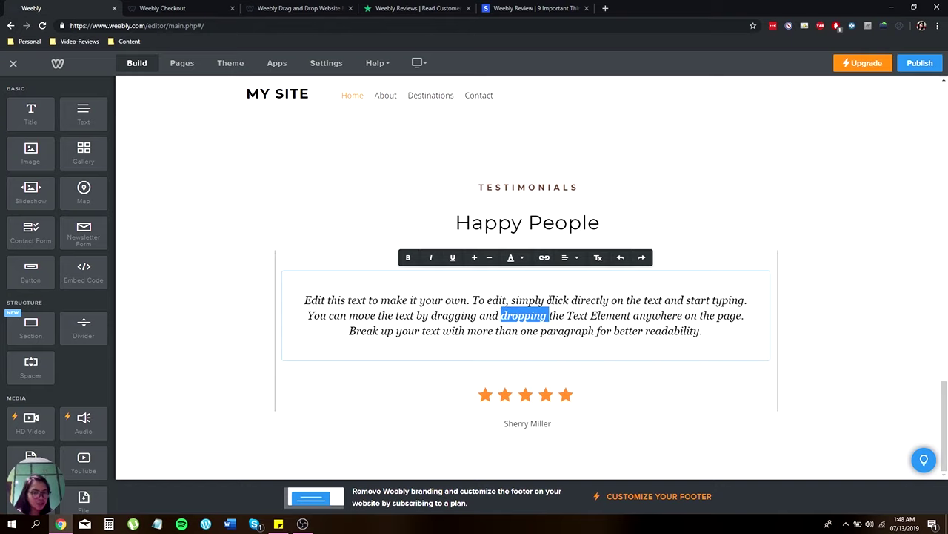
left_click(630, 223)
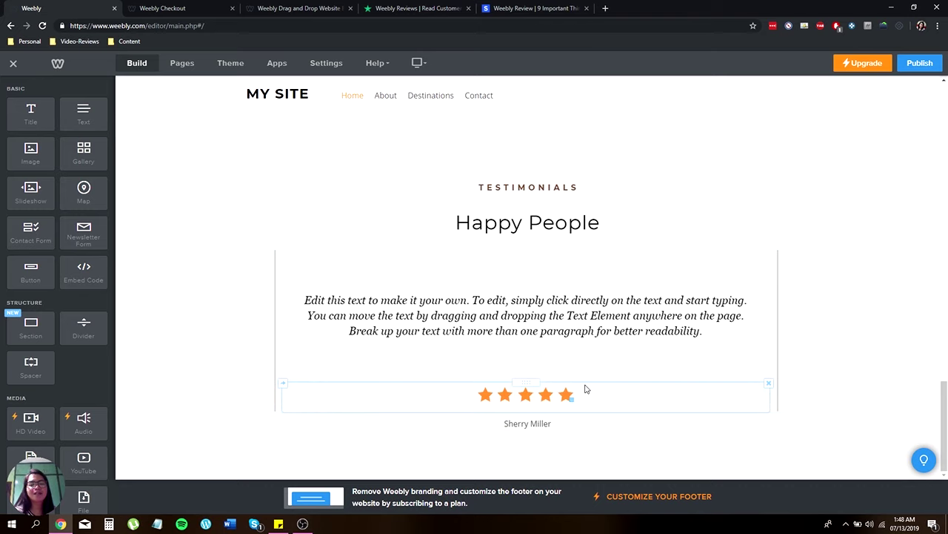
Go to the site's About page, show the formatting tools on the first "Our Story" paragraph, and leave text editing
scroll(586, 382, "up", 20)
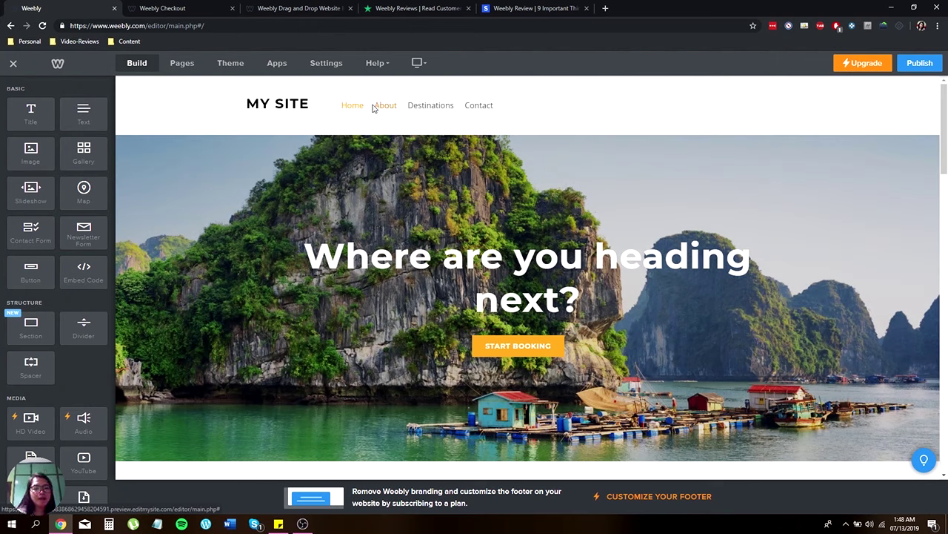
left_click(384, 108)
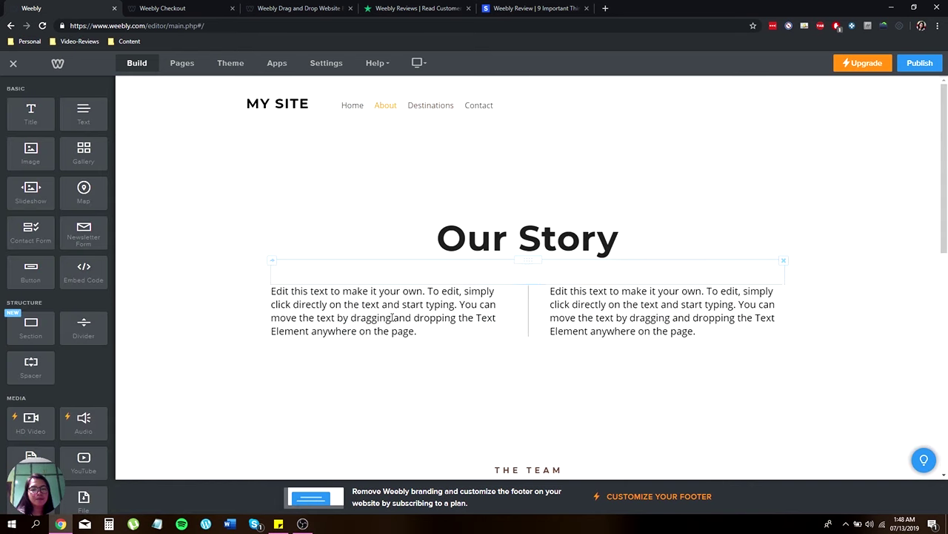
left_click(372, 304)
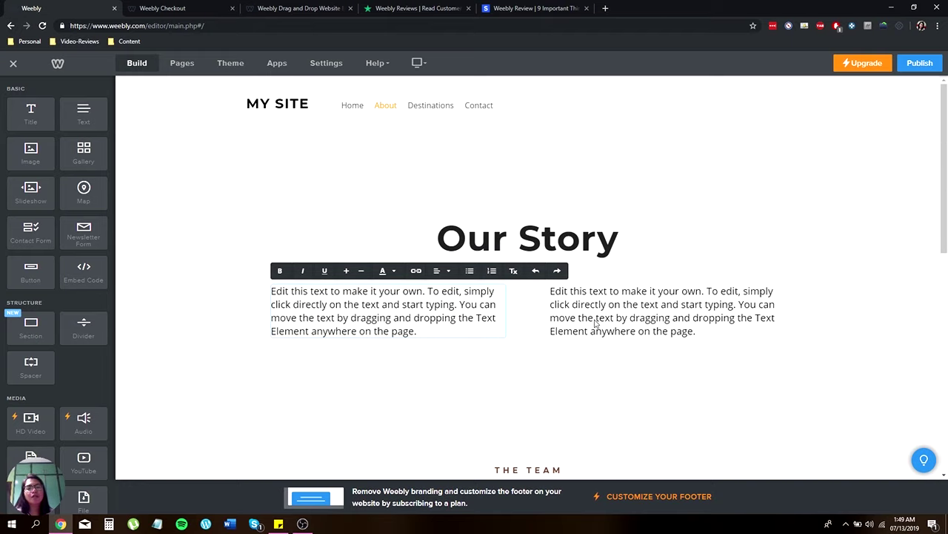
key("Escape")
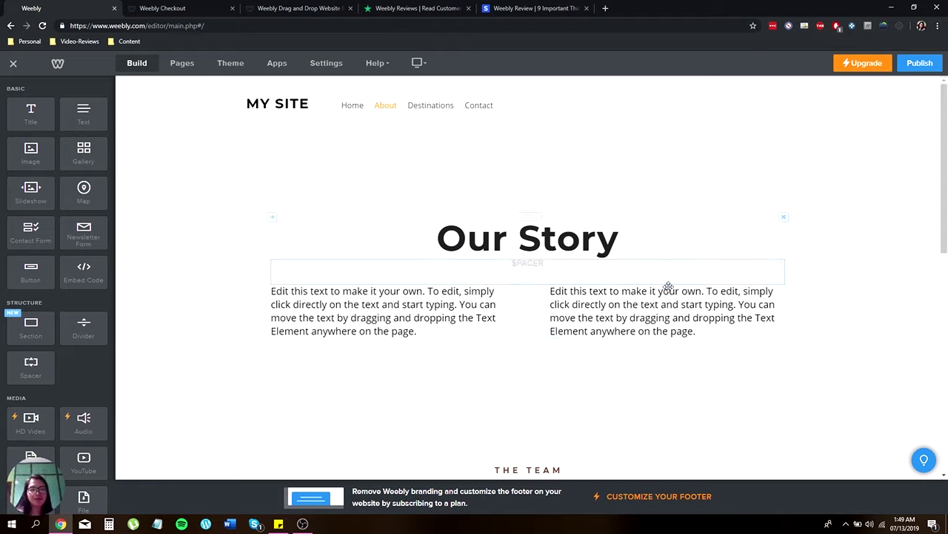
Go to the site's Destinations page and examine its Great Wall banner, Cultural History, Food & Dining and Summer Destinations sections
left_click(432, 107)
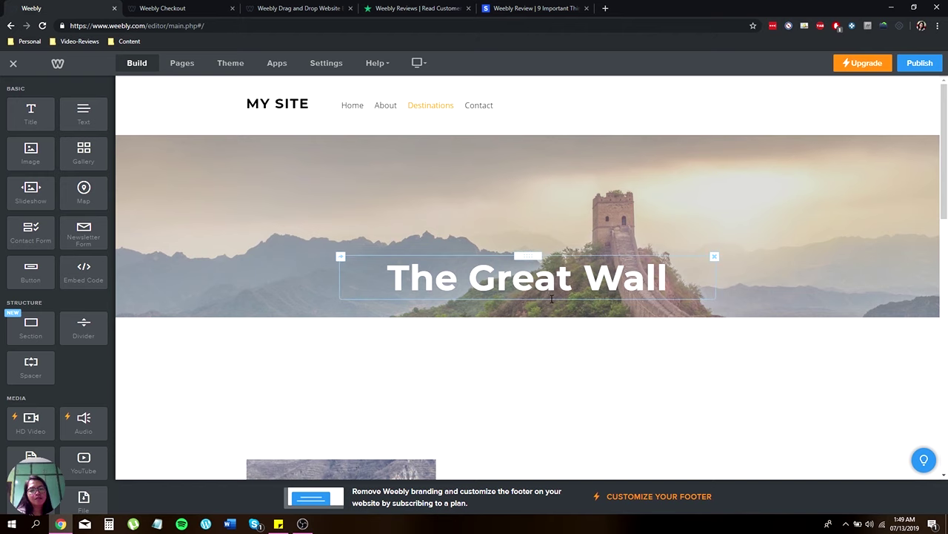
scroll(548, 303, "down", 3)
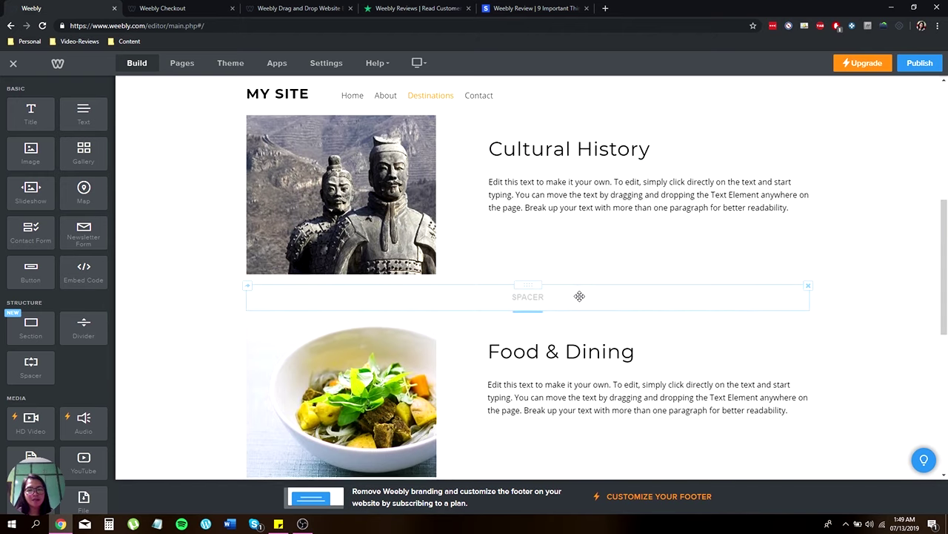
scroll(622, 281, "down", 3)
scroll(657, 263, "up", 2)
scroll(652, 263, "down", 3)
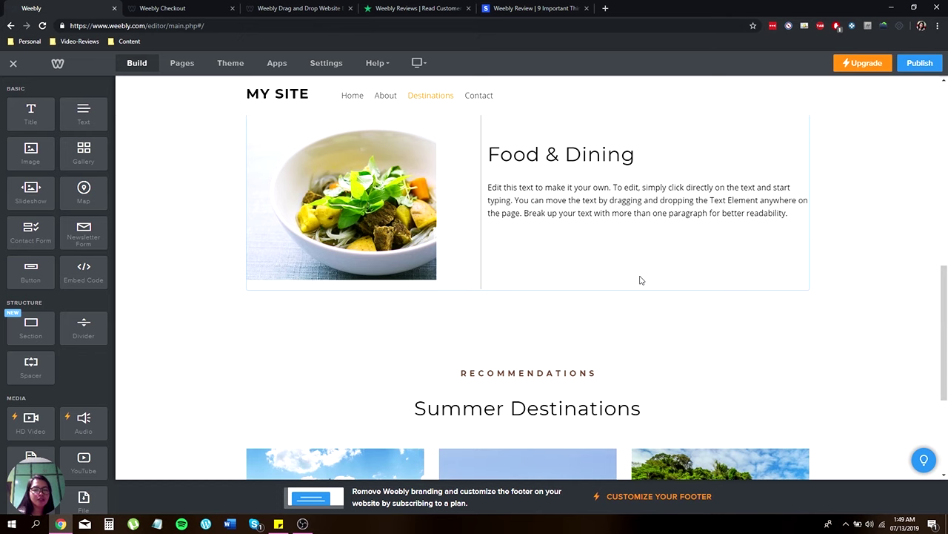
scroll(642, 280, "down", 3)
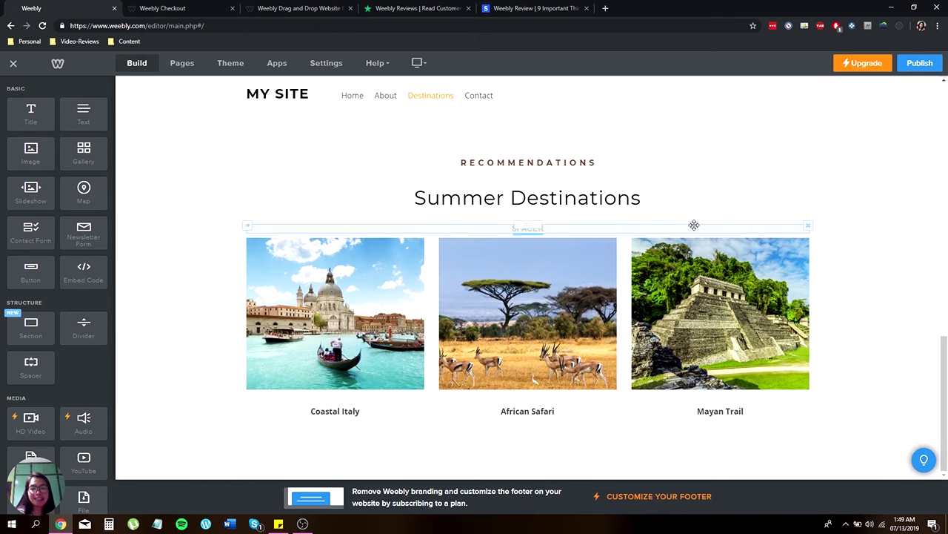
scroll(593, 248, "up", 5)
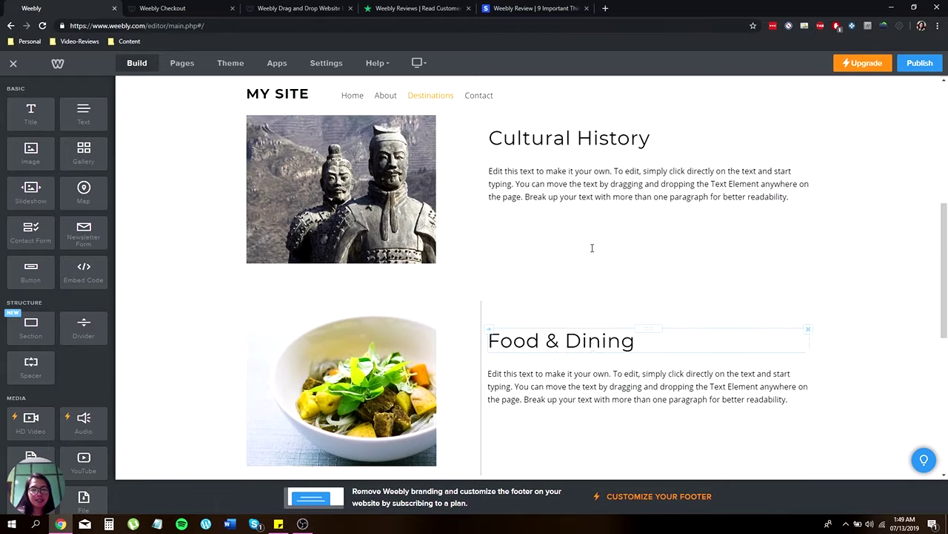
scroll(593, 245, "down", 3)
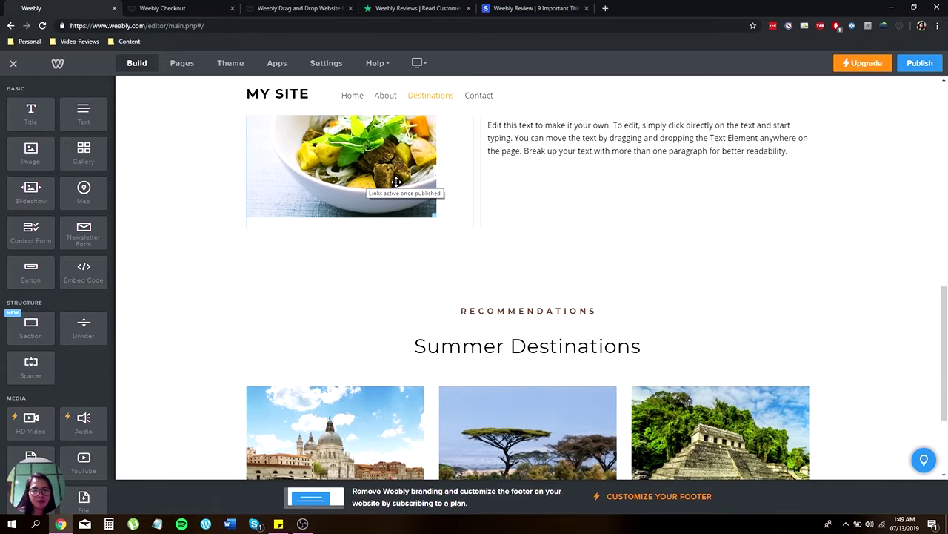
scroll(385, 238, "up", 1)
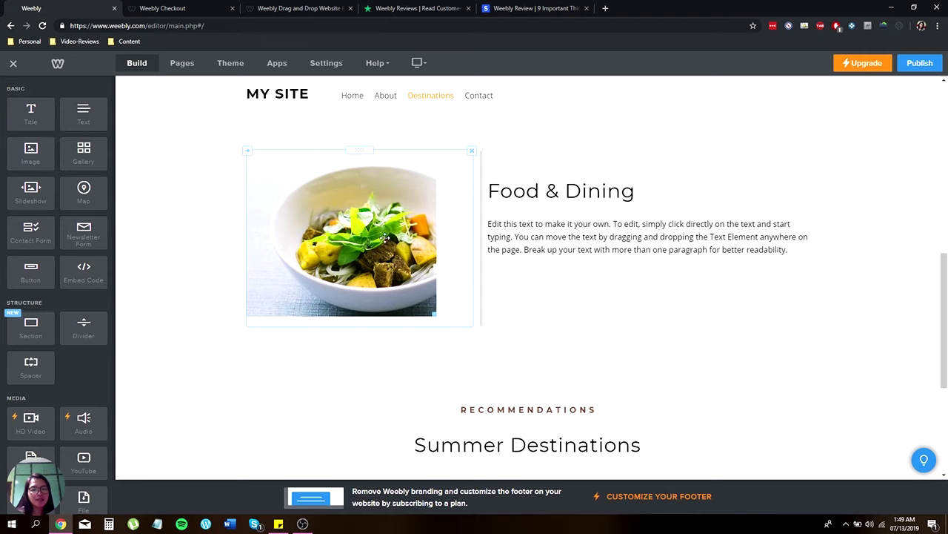
left_click(364, 169)
scroll(449, 212, "up", 6)
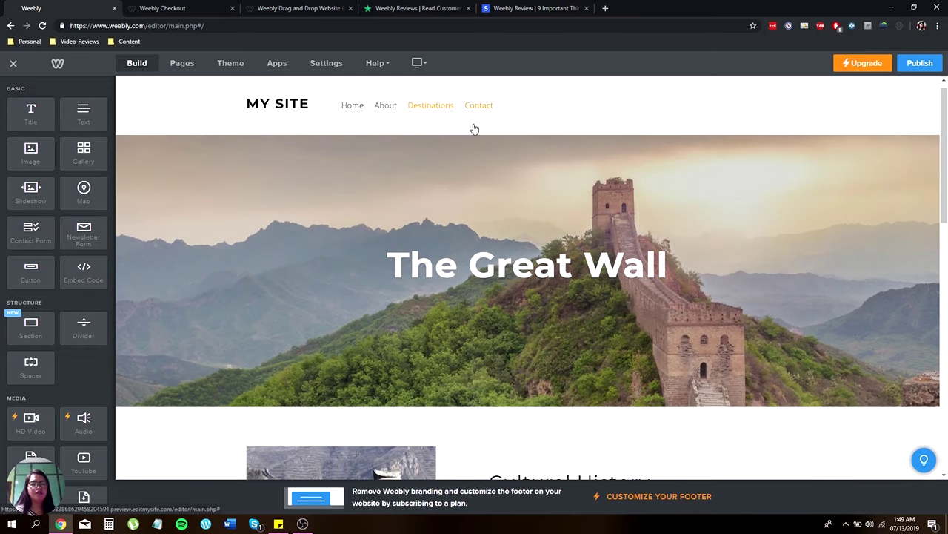
left_click(242, 87)
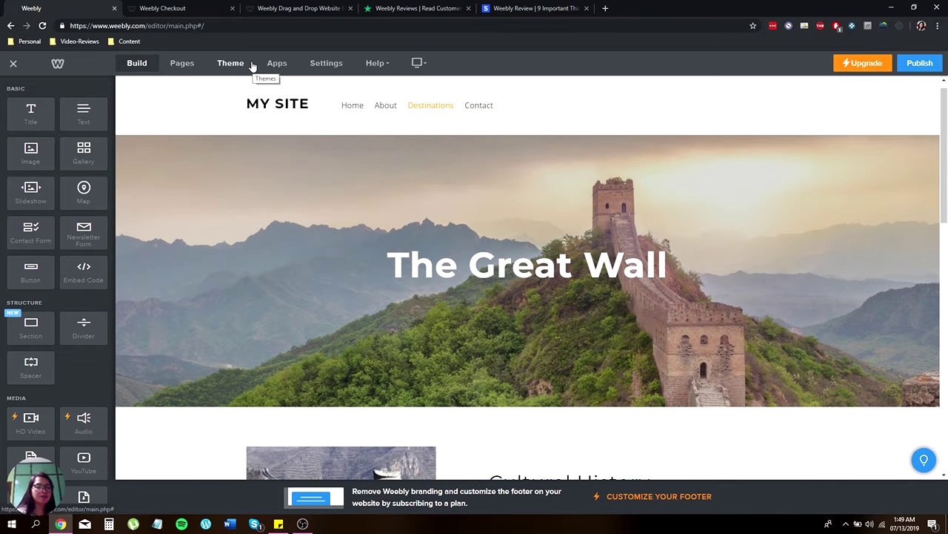
List the site's pages and switch from the Destinations page to the Home page
left_click(187, 65)
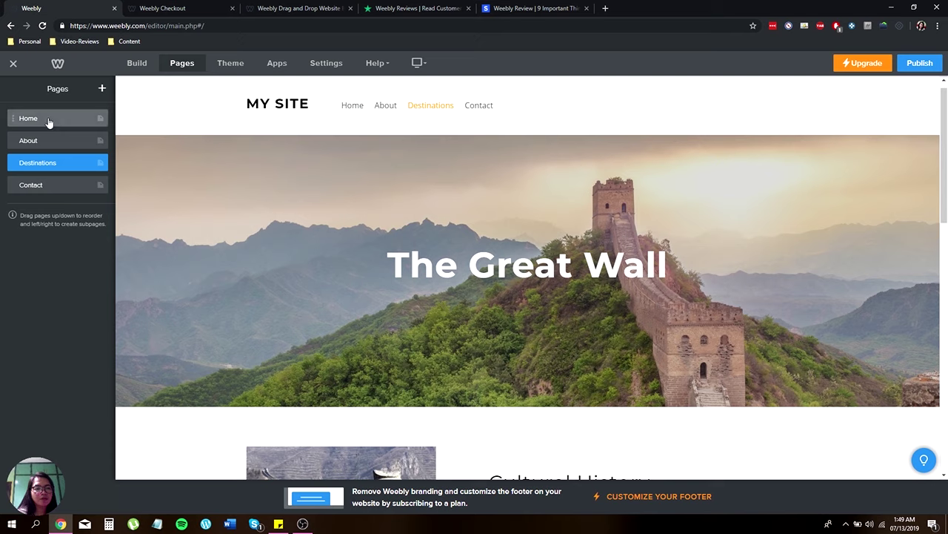
mouse_move(47, 121)
left_mouse_down()
mouse_move(48, 194)
mouse_move(55, 121)
left_mouse_up()
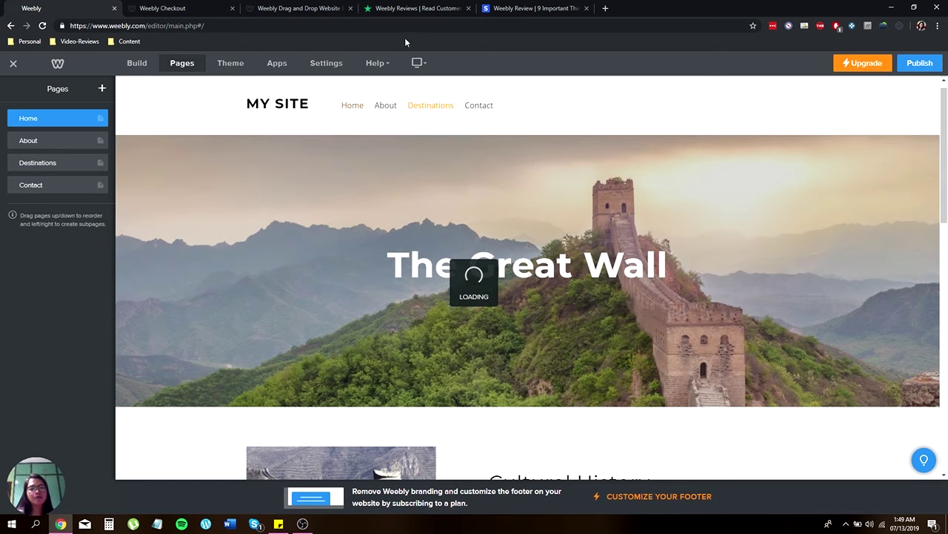
mouse_move(247, 111)
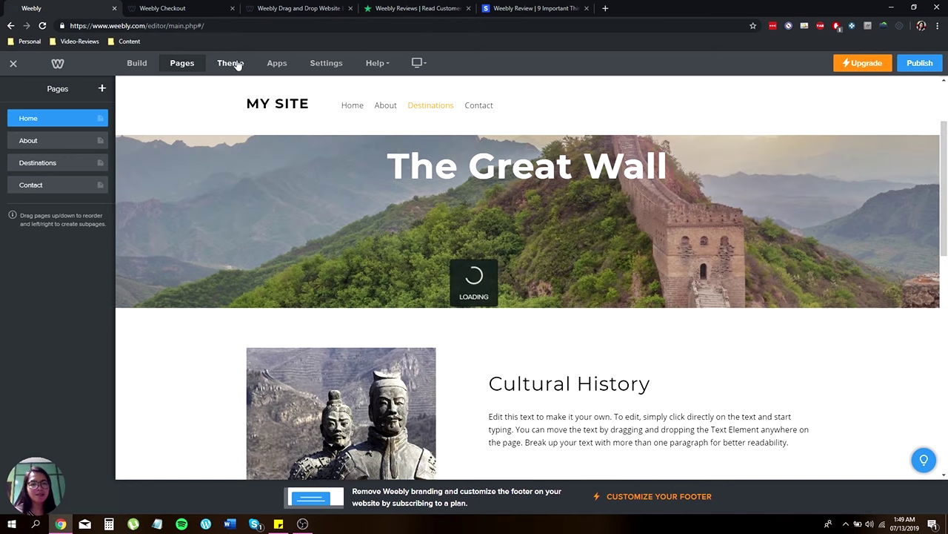
Examine the theme settings alongside the Home page, including the Theme Options for search box, banner overlay and sticky navigation
left_click(231, 63)
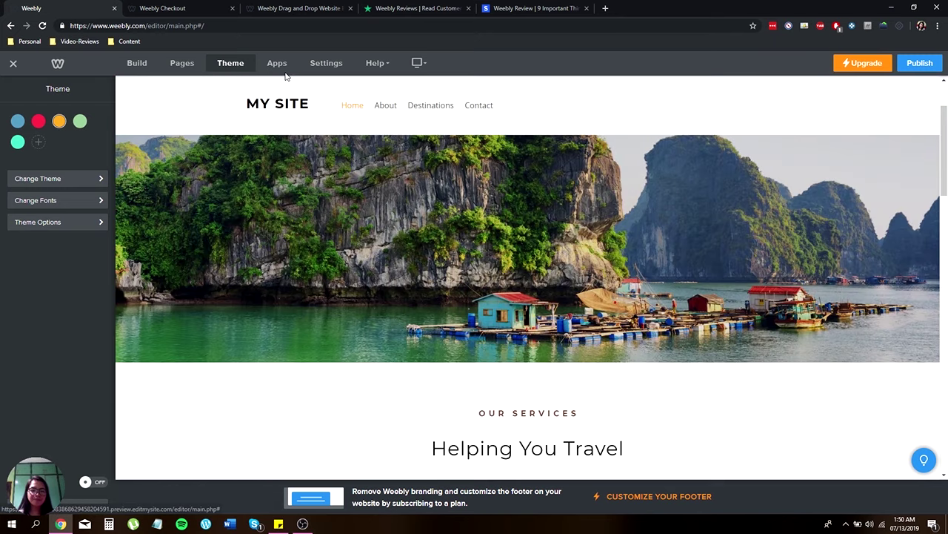
scroll(637, 398, "down", 3)
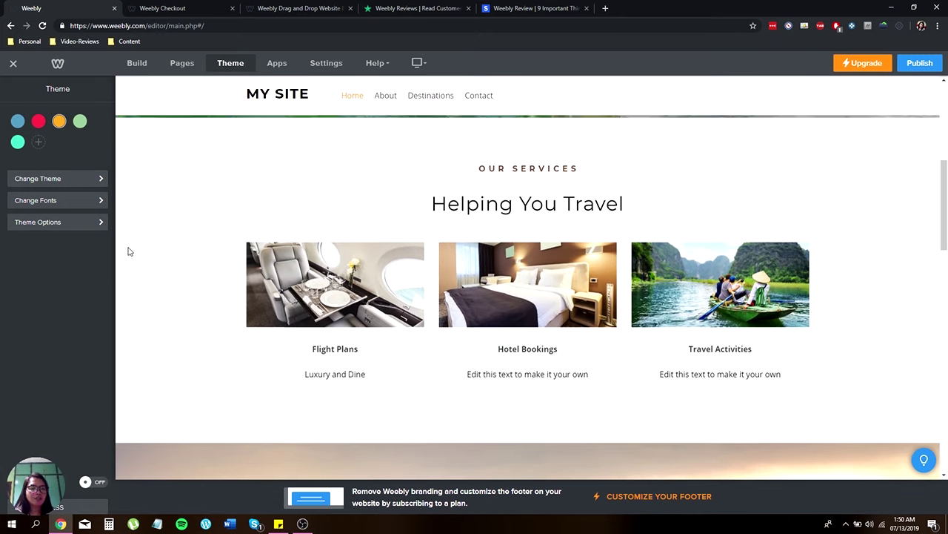
scroll(196, 185, "up", 2)
scroll(195, 180, "up", 1)
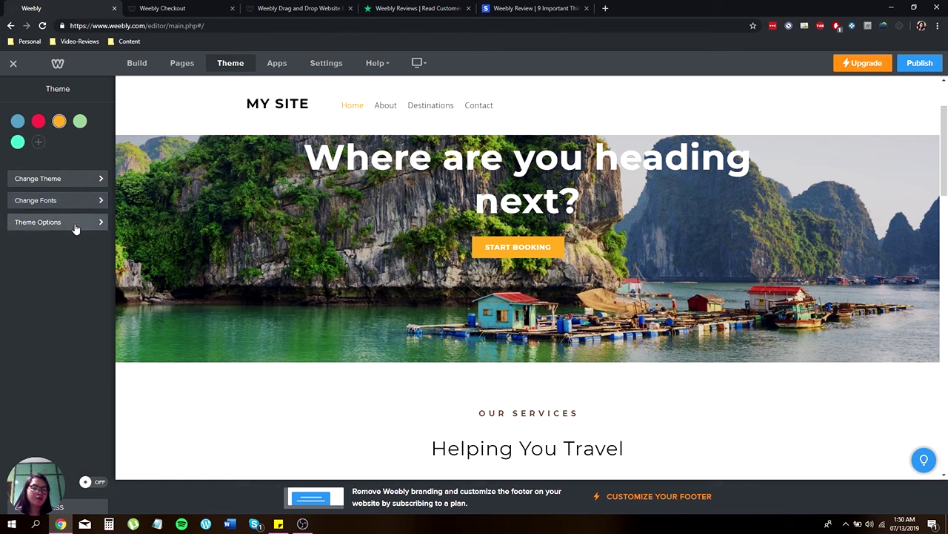
left_click(81, 227)
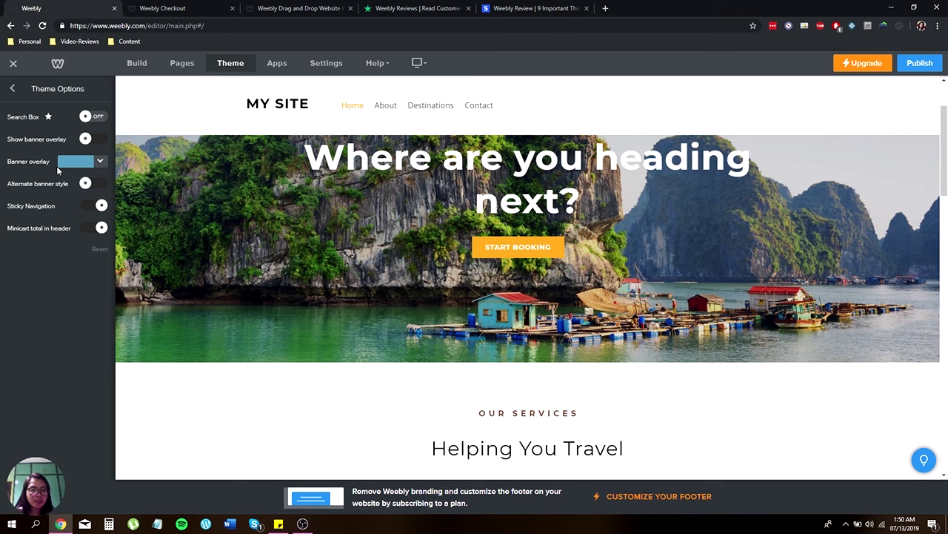
left_click(14, 89)
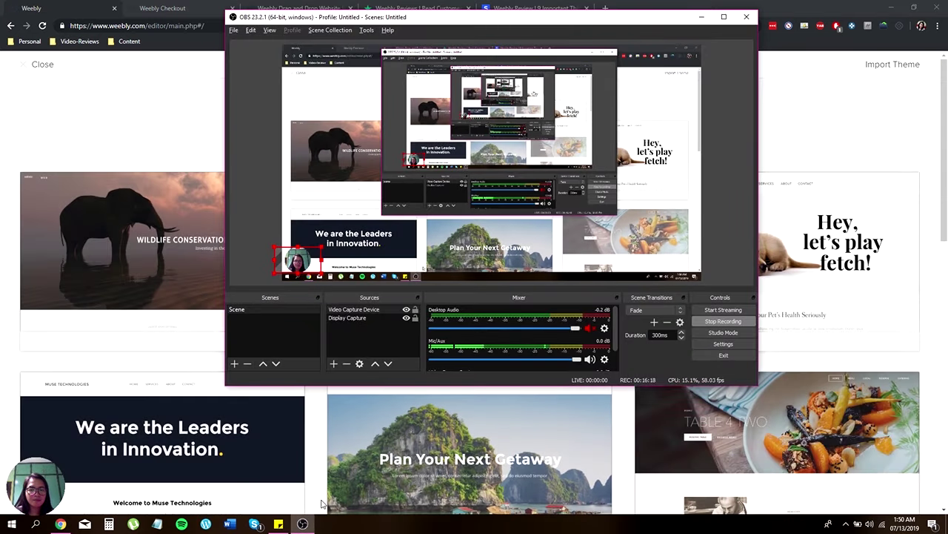
Browse the Business category of the Theme Gallery and examine the available themes
left_click(303, 524)
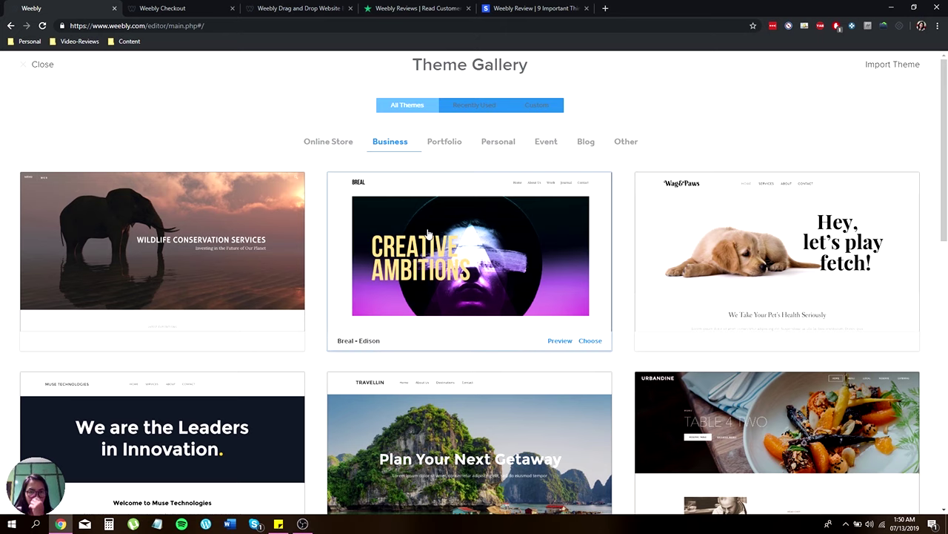
scroll(300, 252, "down", 1)
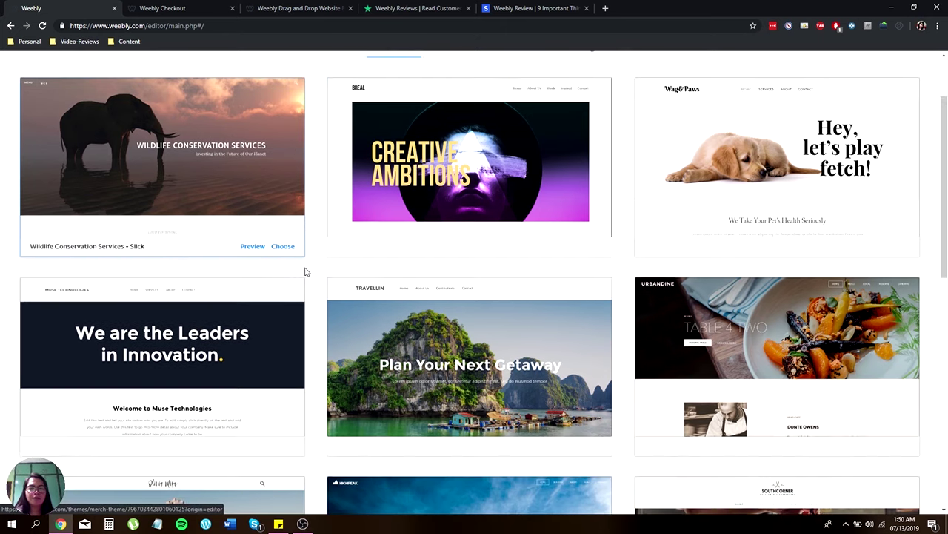
scroll(470, 276, "down", 5)
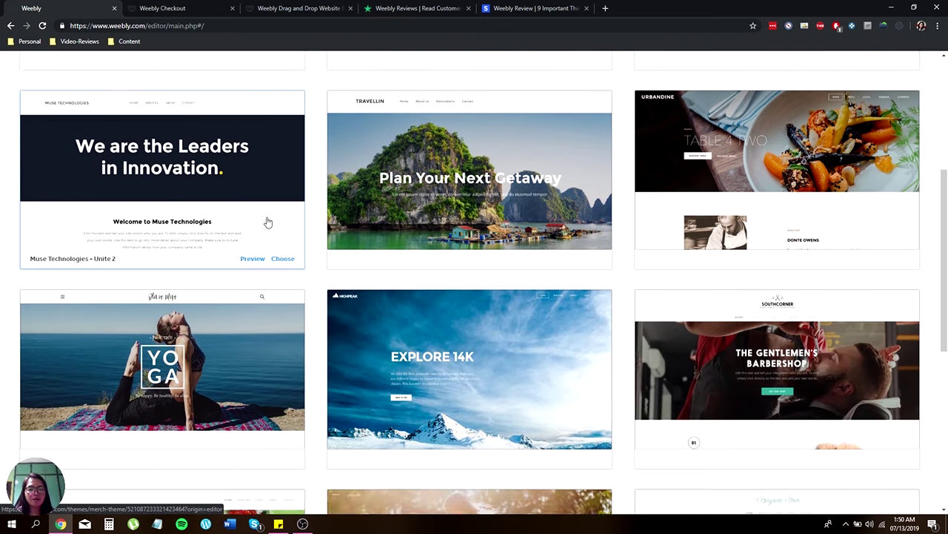
scroll(738, 254, "down", 2)
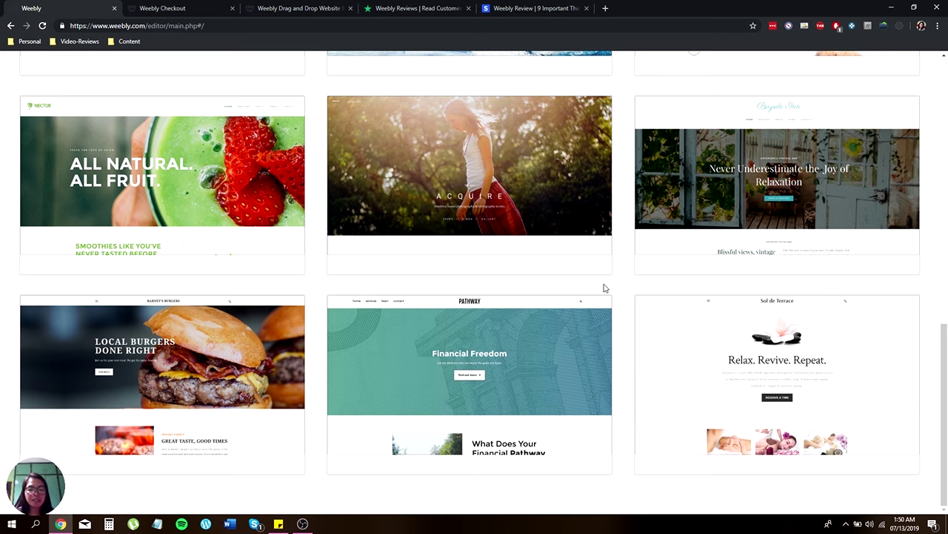
scroll(593, 311, "up", 3)
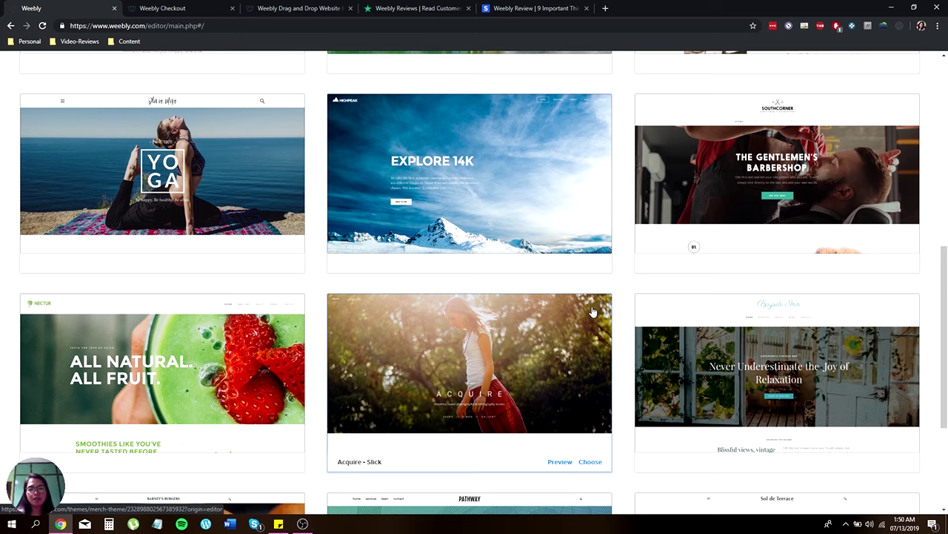
scroll(593, 311, "up", 3)
scroll(707, 282, "up", 3)
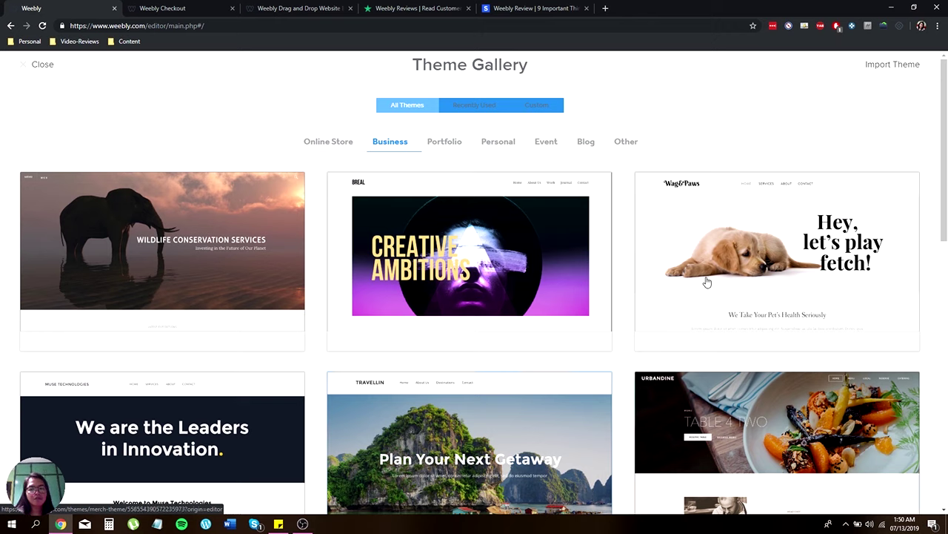
mouse_move(717, 278)
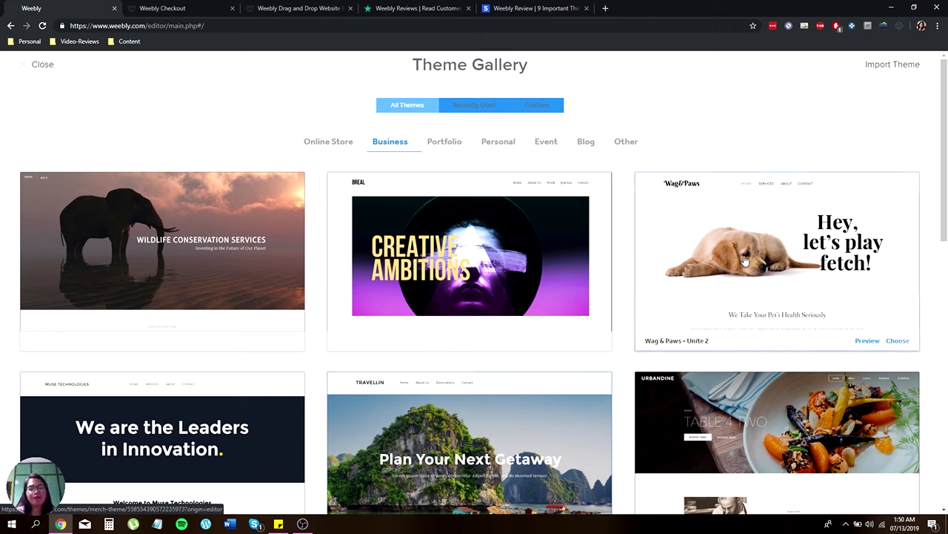
scroll(452, 183, "down", 2)
scroll(254, 173, "up", 1)
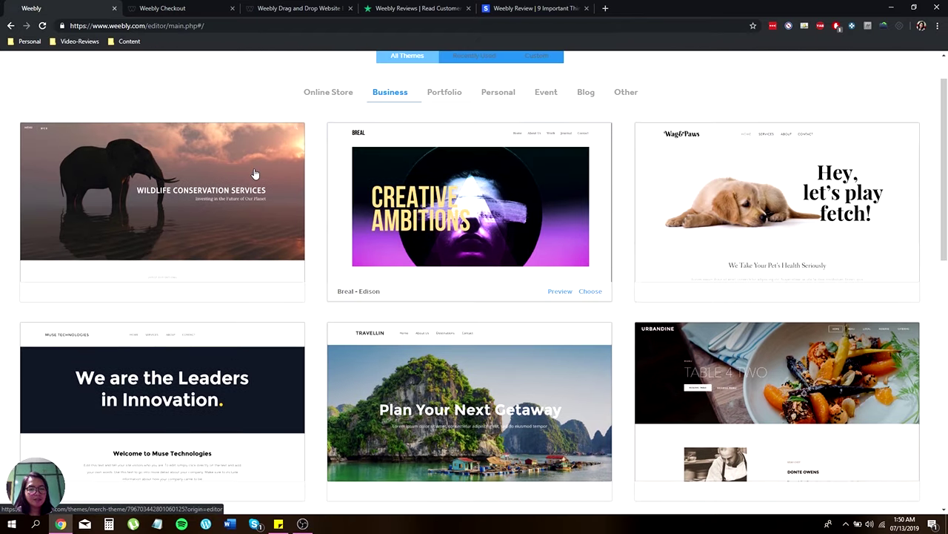
Preview the Wildlife Conservation Services - Slick theme on the site, examine its sections, and return to the Theme Gallery
mouse_move(254, 173)
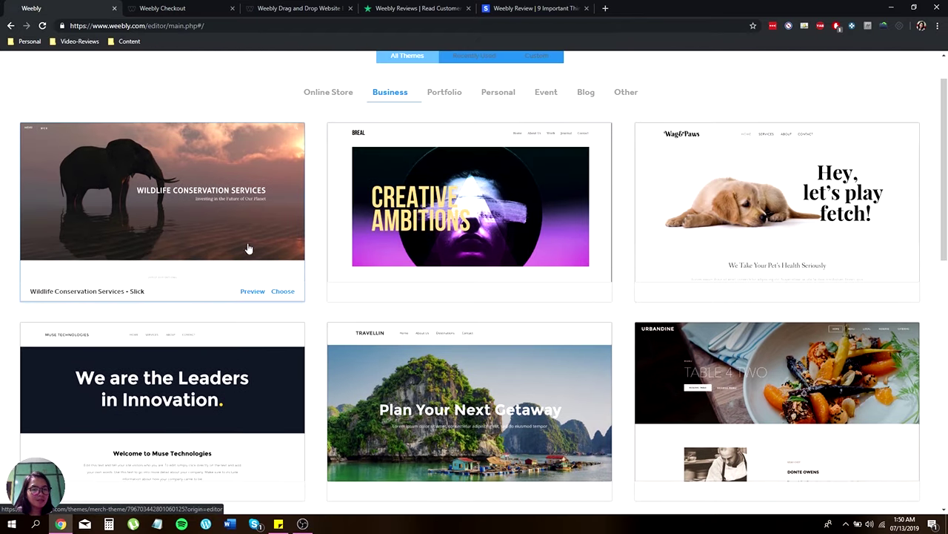
left_click(252, 292)
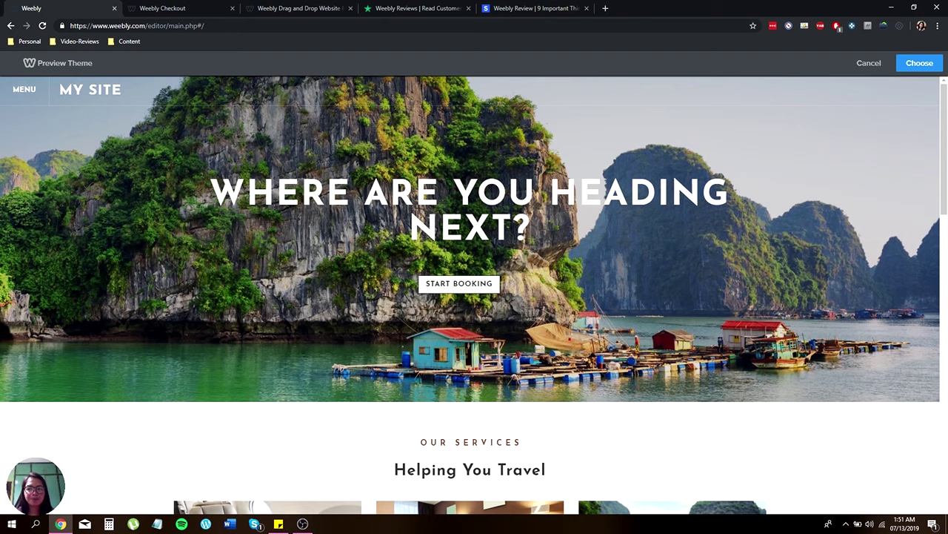
scroll(235, 188, "down", 4)
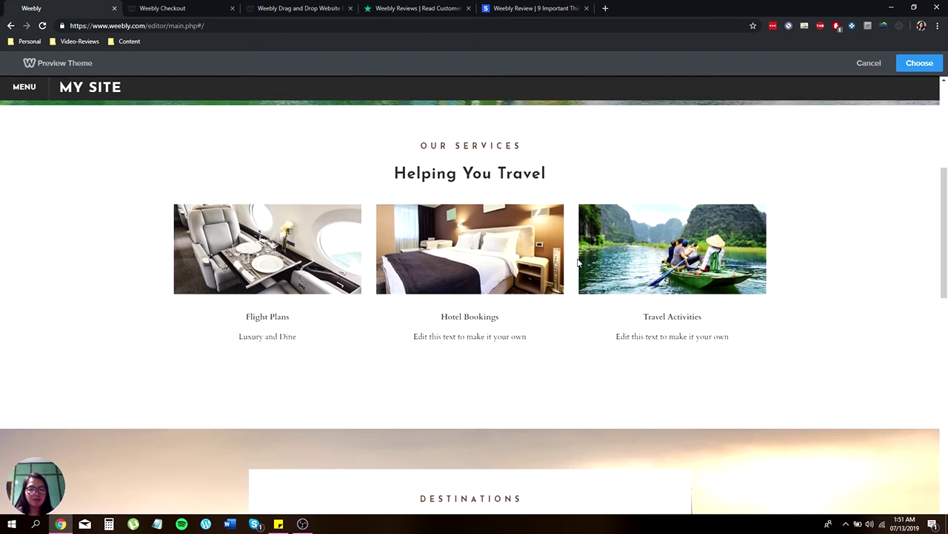
scroll(630, 185, "up", 4)
left_click(918, 67)
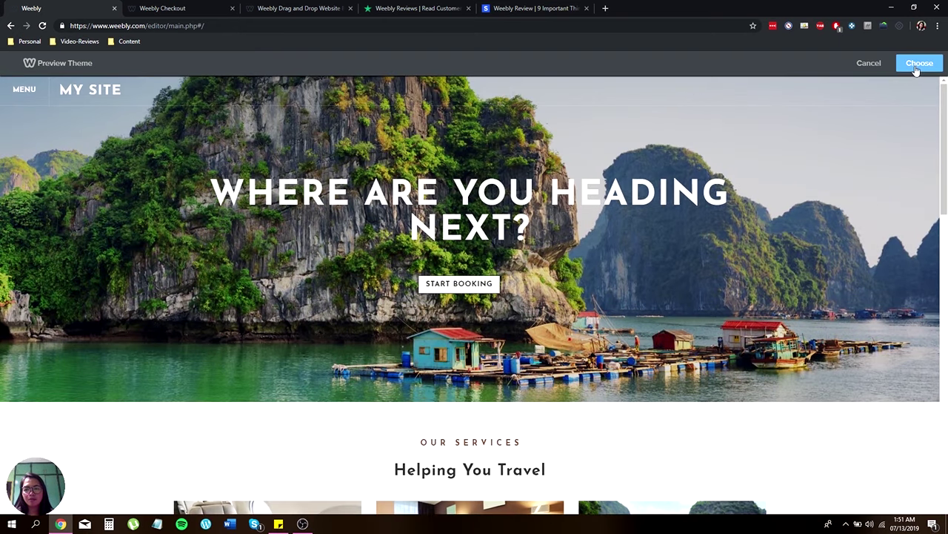
left_click(860, 66)
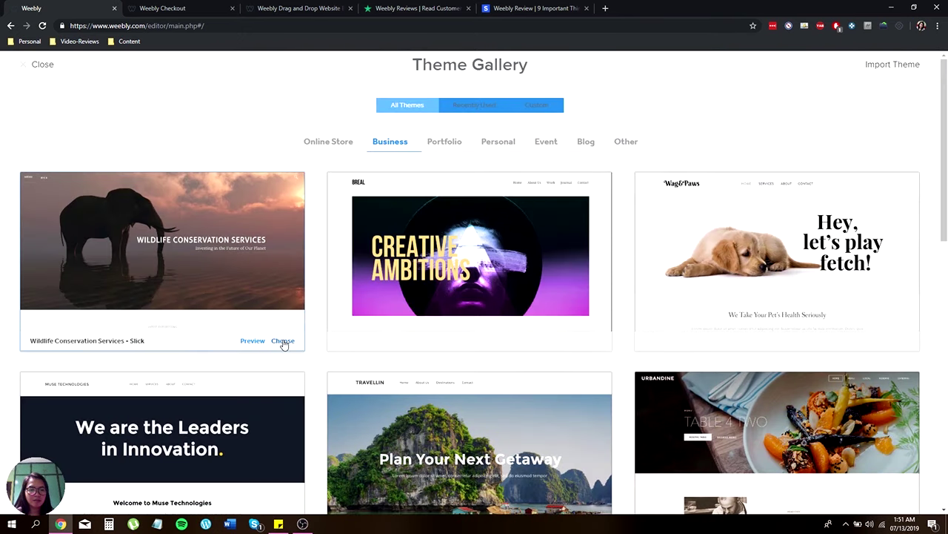
Apply the Wildlife Conservation Services - Slick theme to the site and check the Home page from banner to testimonials
left_click(283, 340)
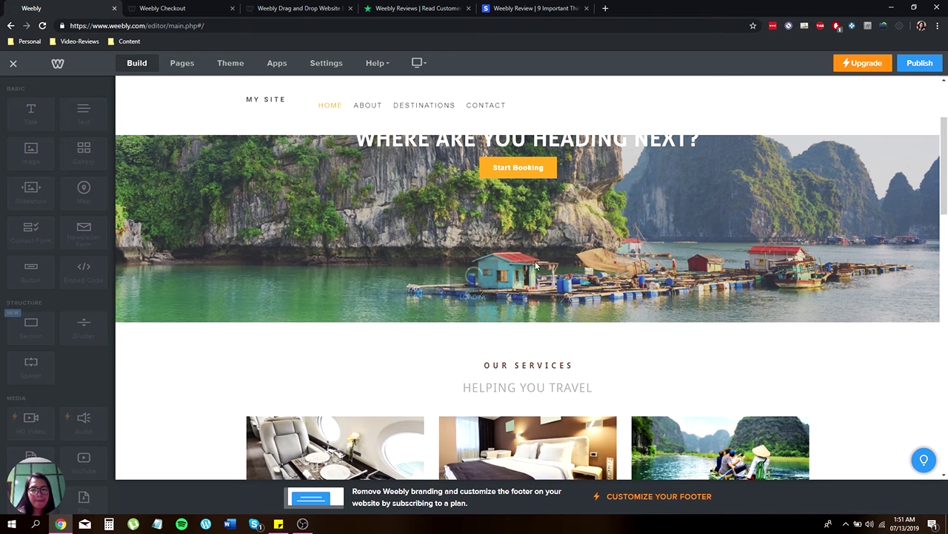
scroll(501, 213, "up", 3)
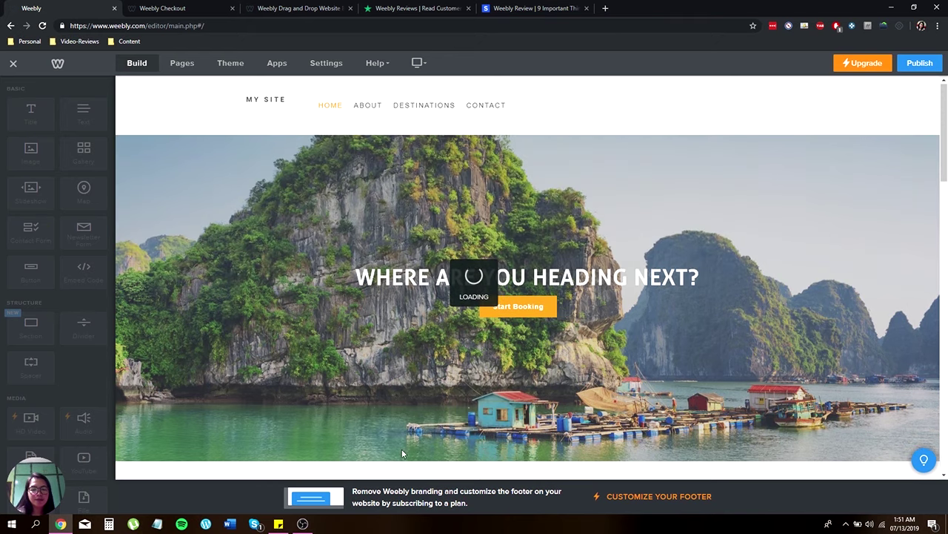
scroll(459, 286, "down", 5)
scroll(445, 274, "up", 4)
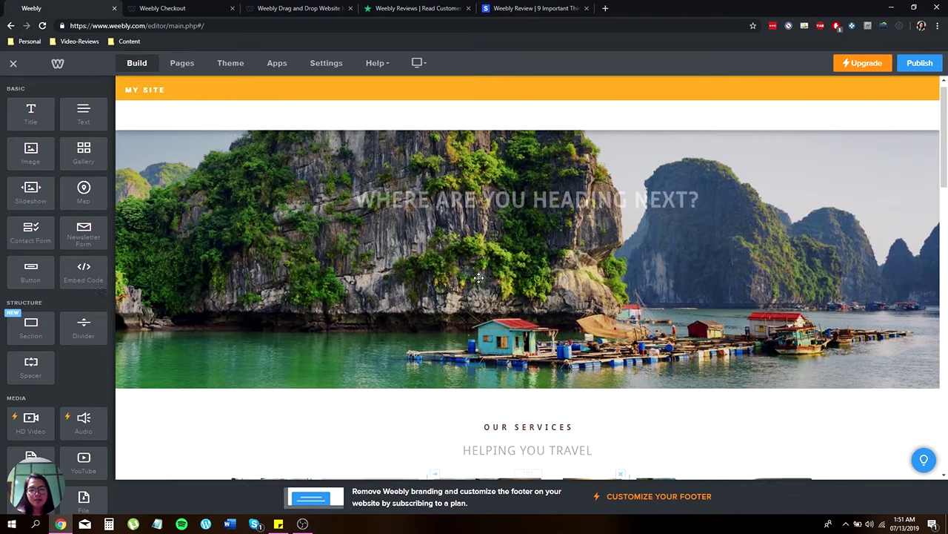
scroll(559, 167, "down", 10)
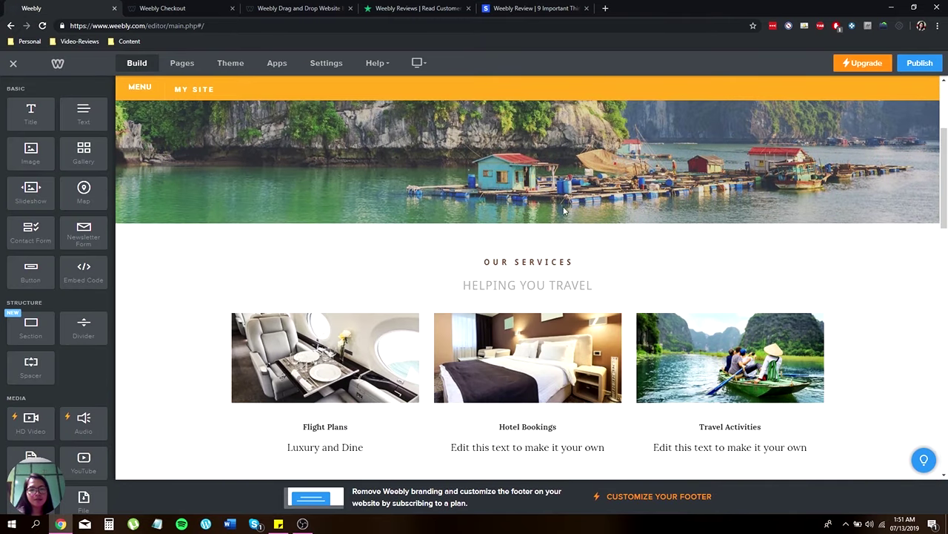
scroll(558, 280, "down", 7)
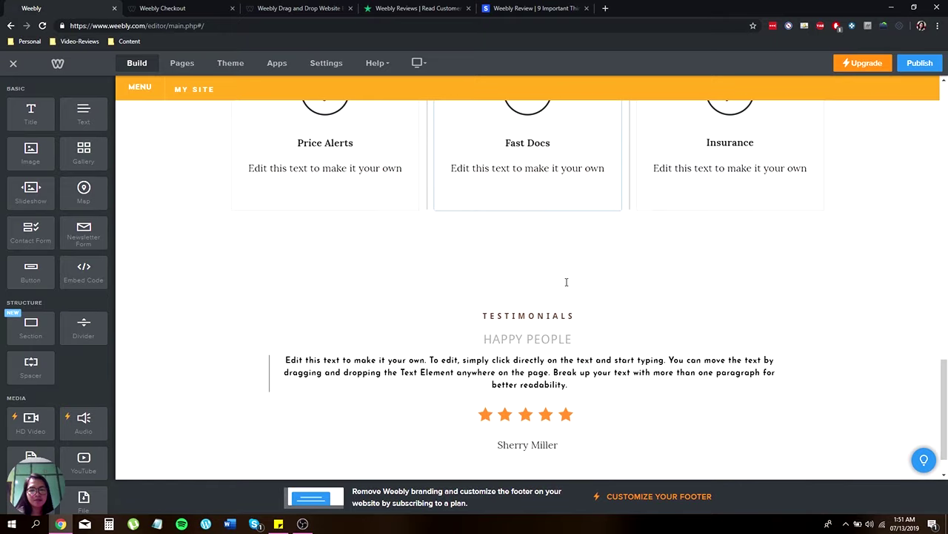
scroll(618, 309, "up", 3)
scroll(618, 309, "up", 10)
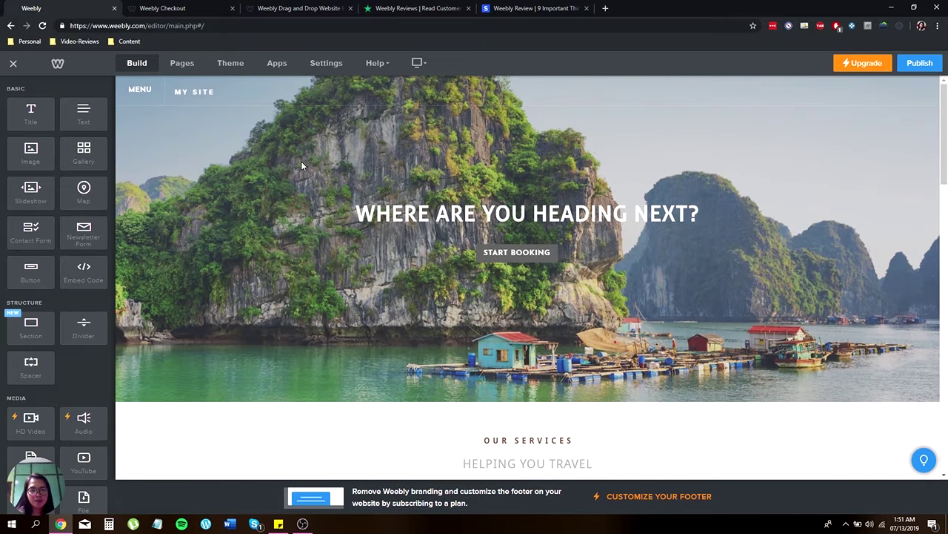
Examine the header's editing controls and show the Off, Text and Logo display options for the "My Site" title
mouse_move(299, 161)
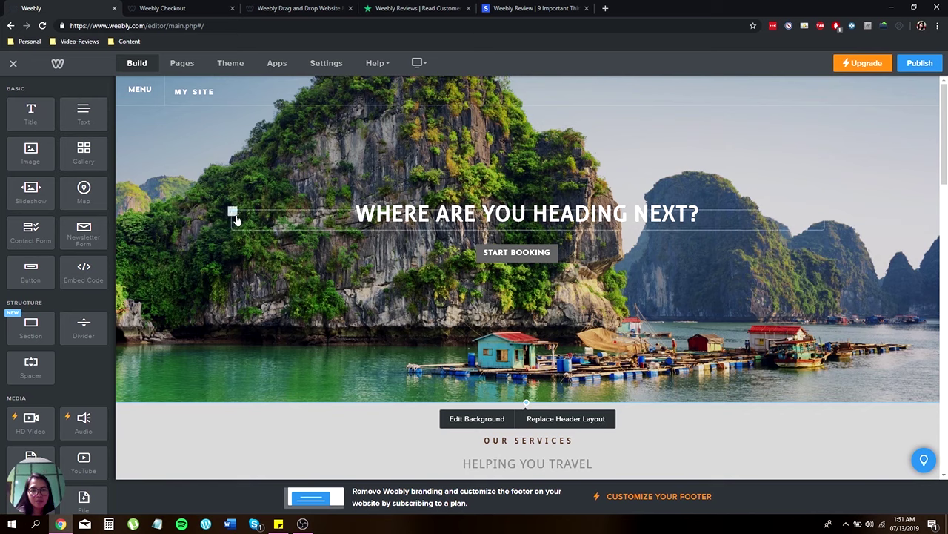
right_click(243, 217)
left_click(261, 155)
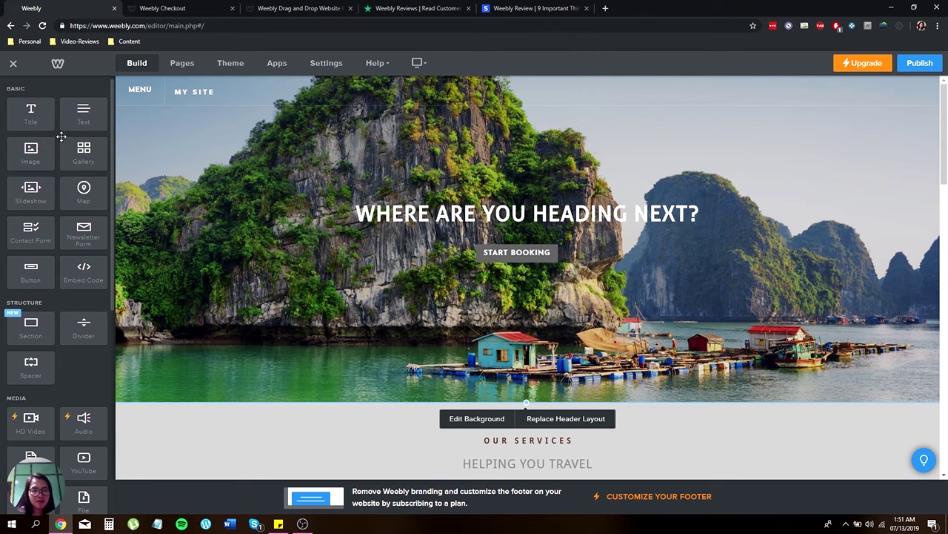
left_click(192, 90)
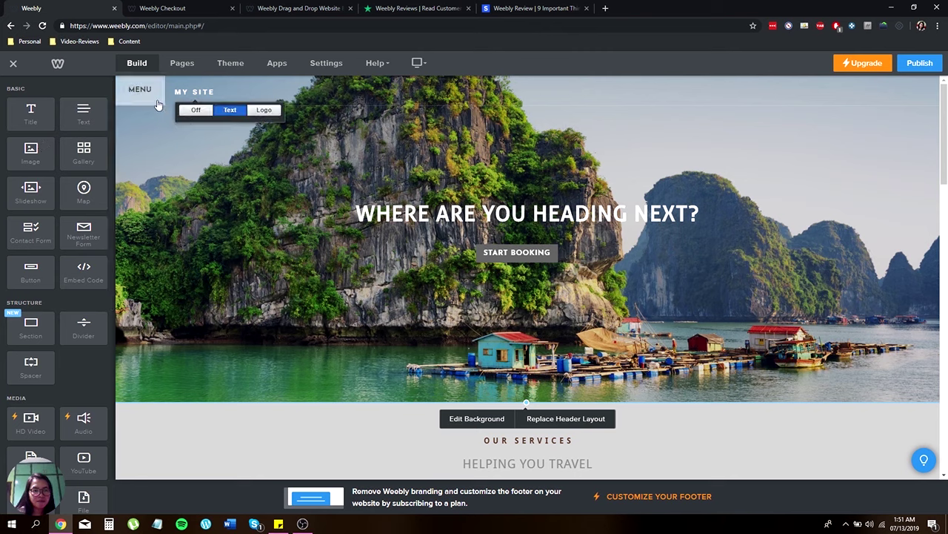
Check the page list and theme colour settings, and reopen the Theme Gallery to look through its Business themes
left_click(181, 65)
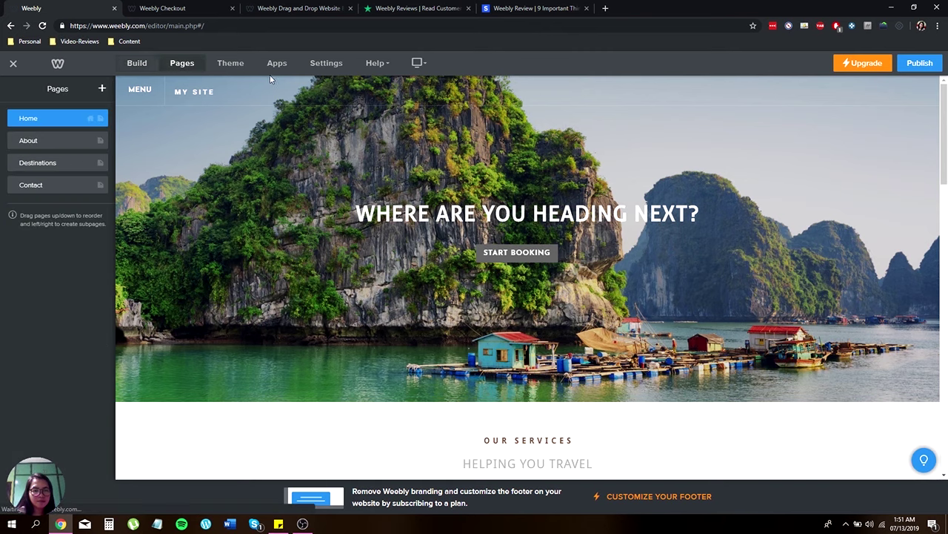
left_click(230, 64)
left_click(181, 63)
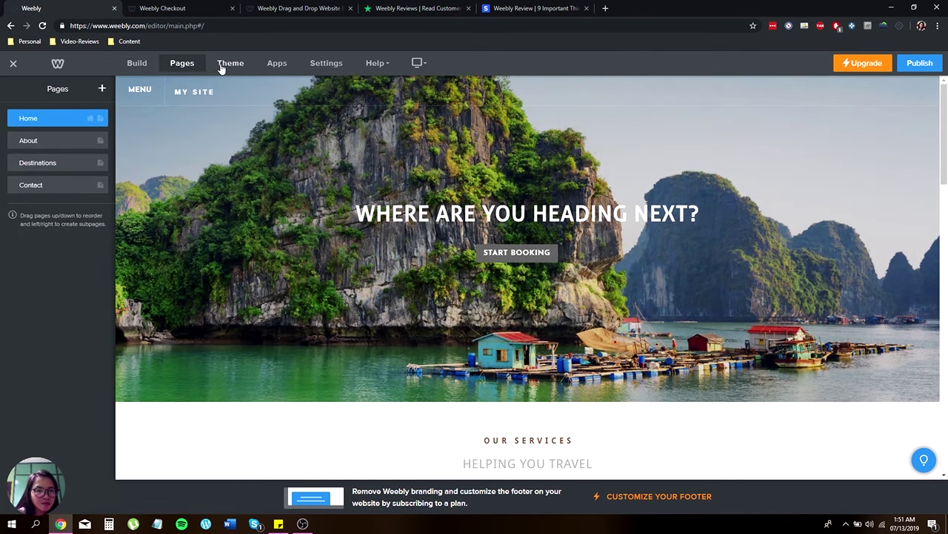
left_click(228, 67)
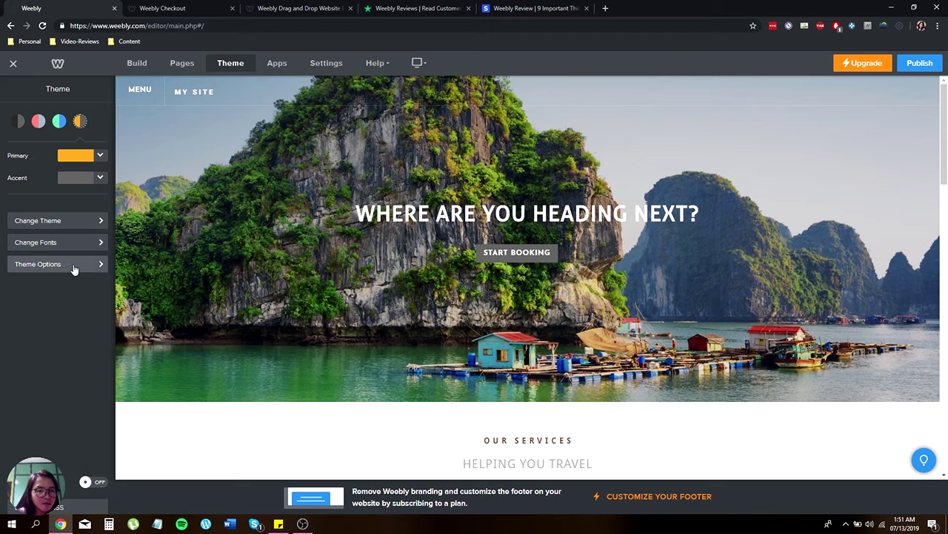
left_click(85, 223)
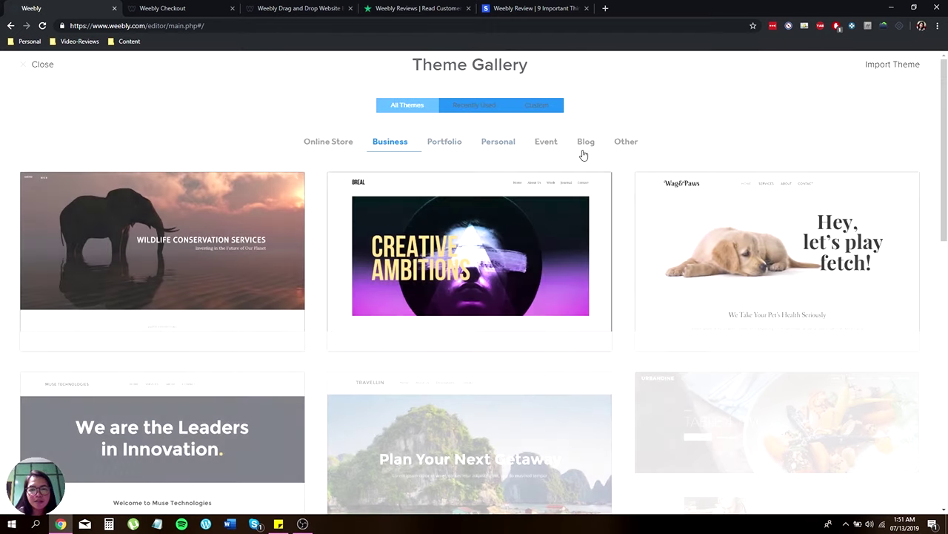
scroll(525, 191, "down", 1)
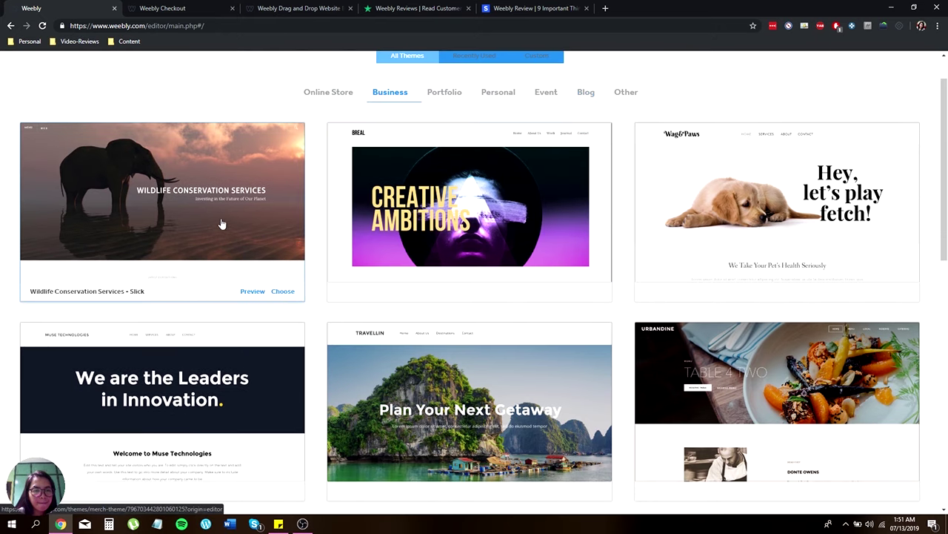
Open the details of the Wildlife Conservation Services - Slick theme, choose it, and look over the Home page's banner and services section
left_click(265, 244)
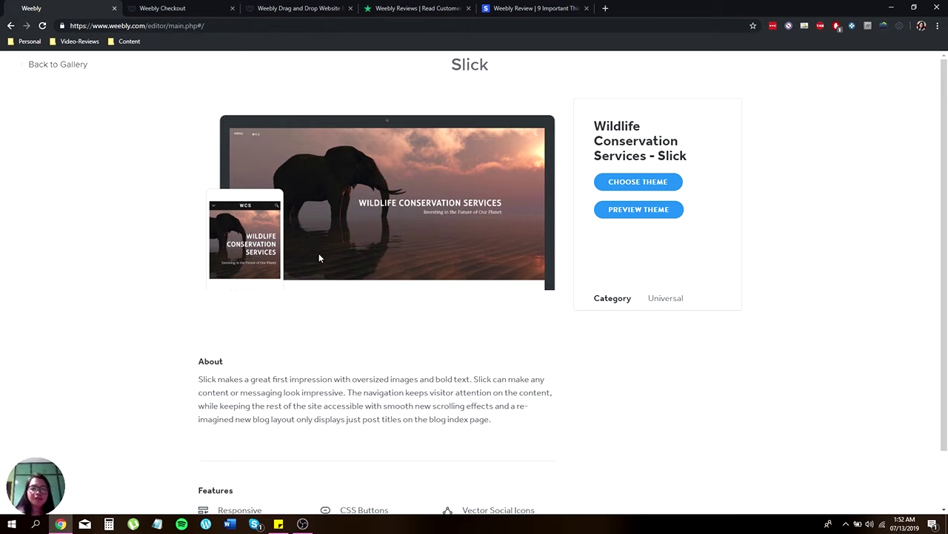
left_click(626, 184)
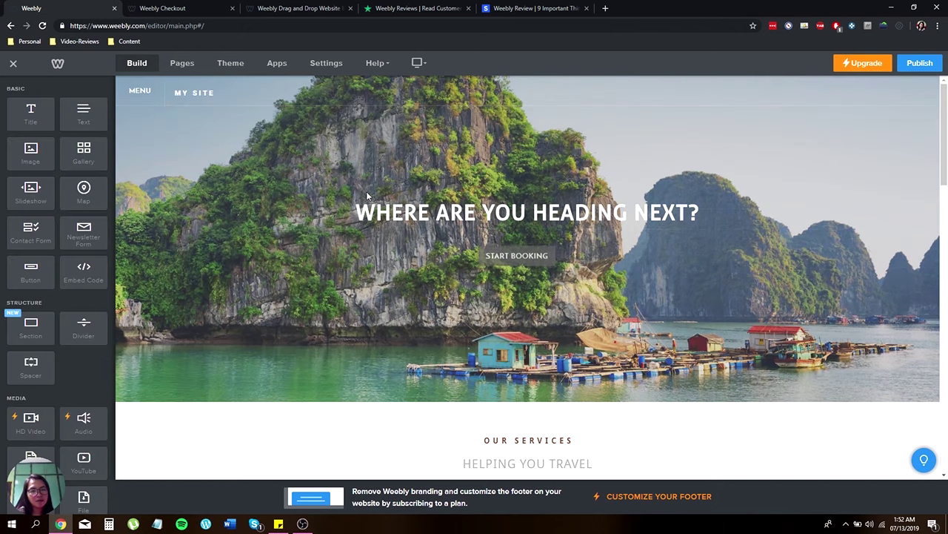
scroll(371, 215, "down", 3)
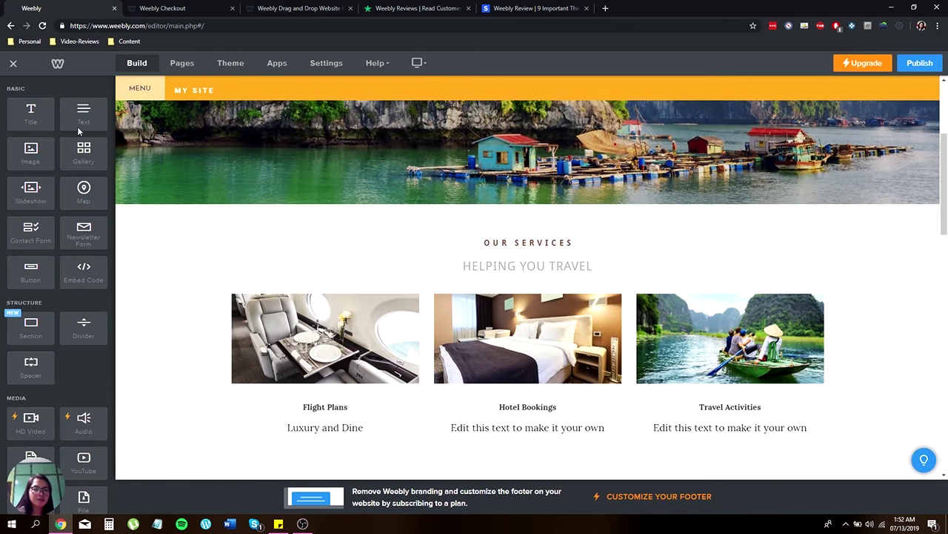
scroll(77, 126, "down", 2)
scroll(190, 187, "up", 3)
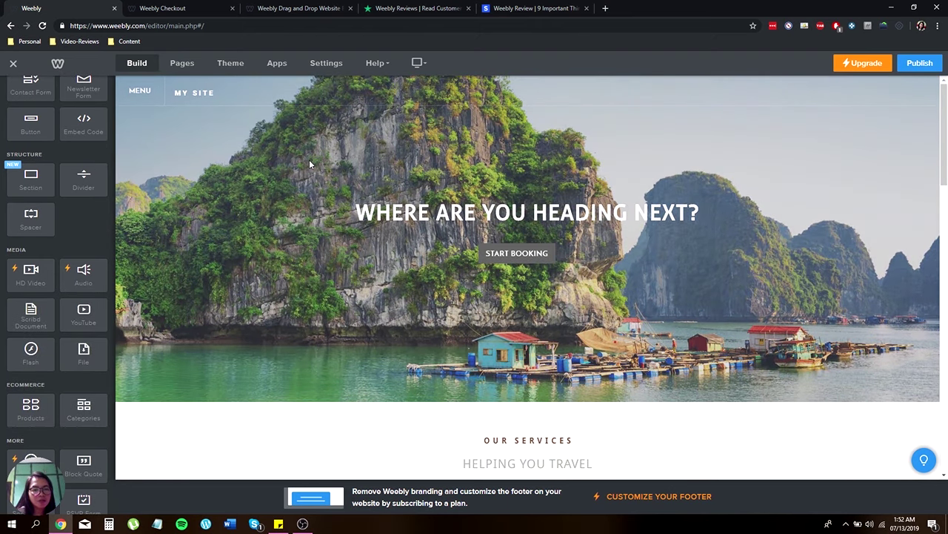
Add an Image element above the banner heading "Where are you heading next?" and view its image source options without uploading a picture
mouse_move(237, 165)
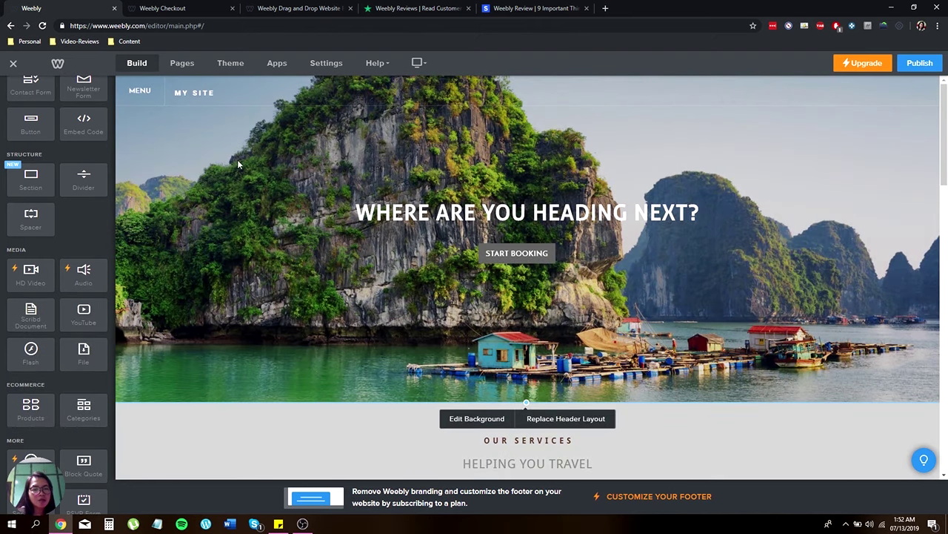
left_click_drag(111, 183, 114, 70)
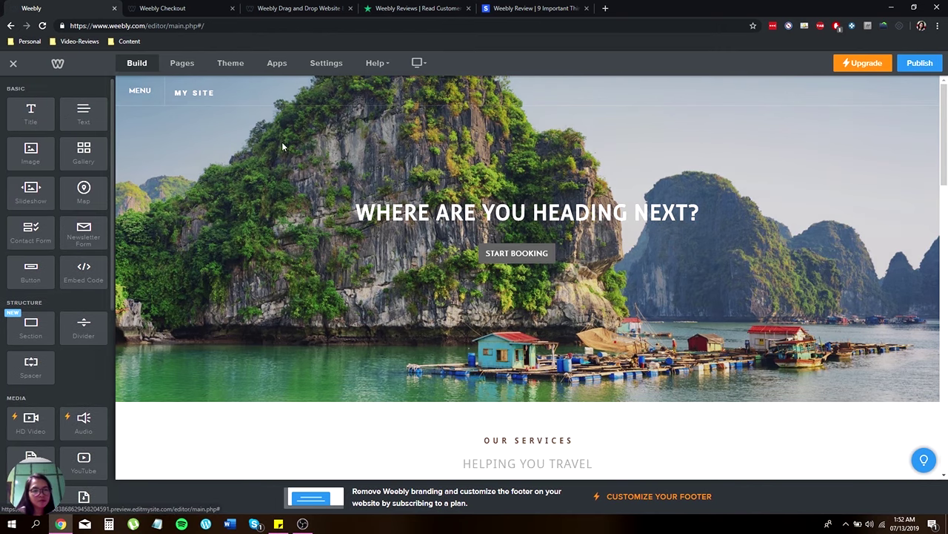
left_click_drag(31, 151, 378, 236)
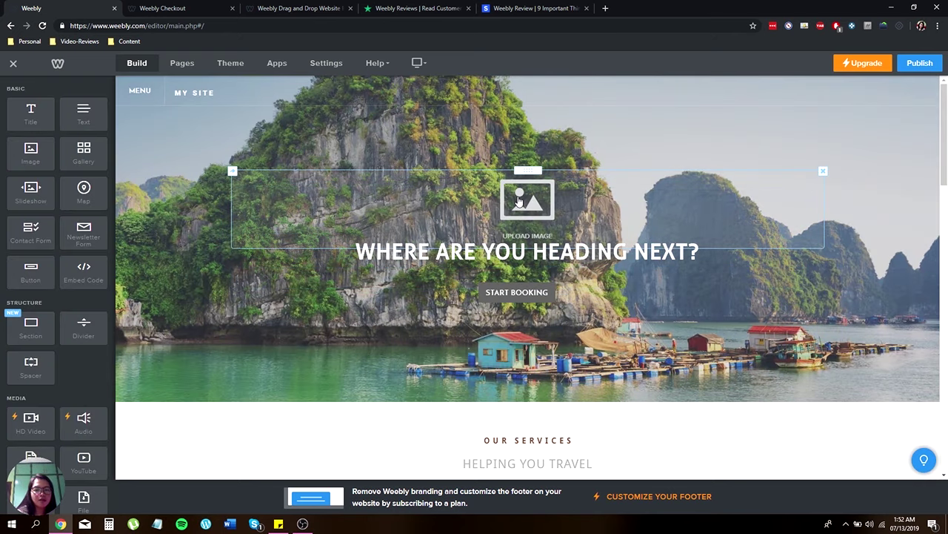
left_click(519, 202)
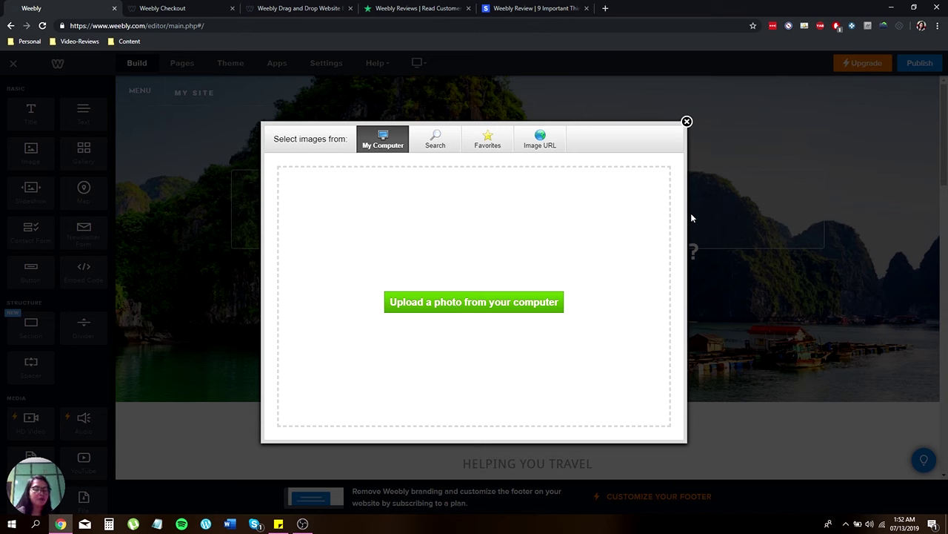
left_click(687, 122)
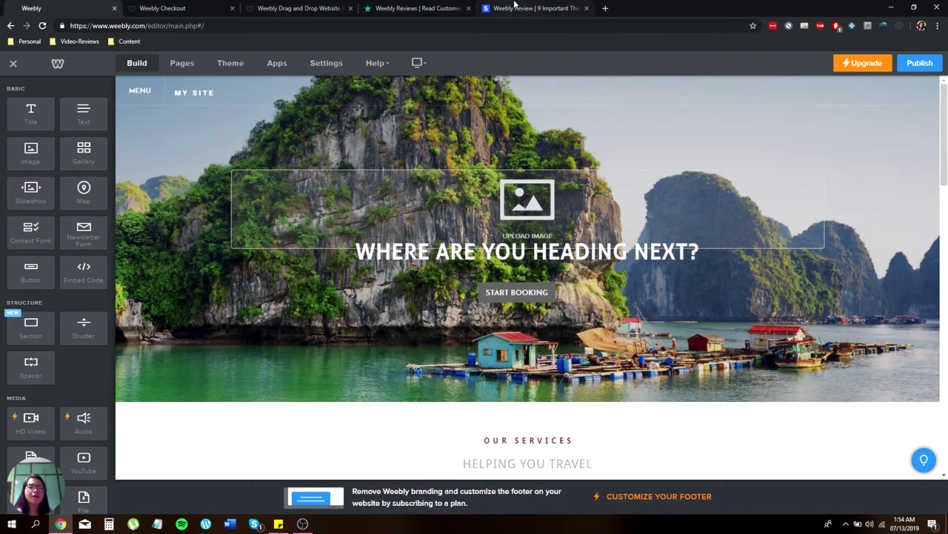
Switch to the Weebly Checkout page and review the Connect, Pro, Business and Business Plus plans down to the feature comparison
left_click(278, 9)
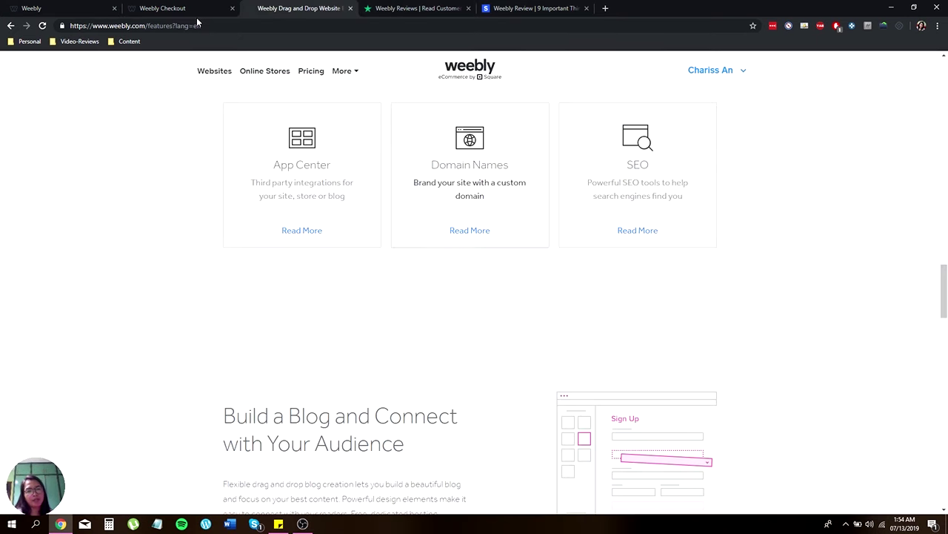
left_click(205, 7)
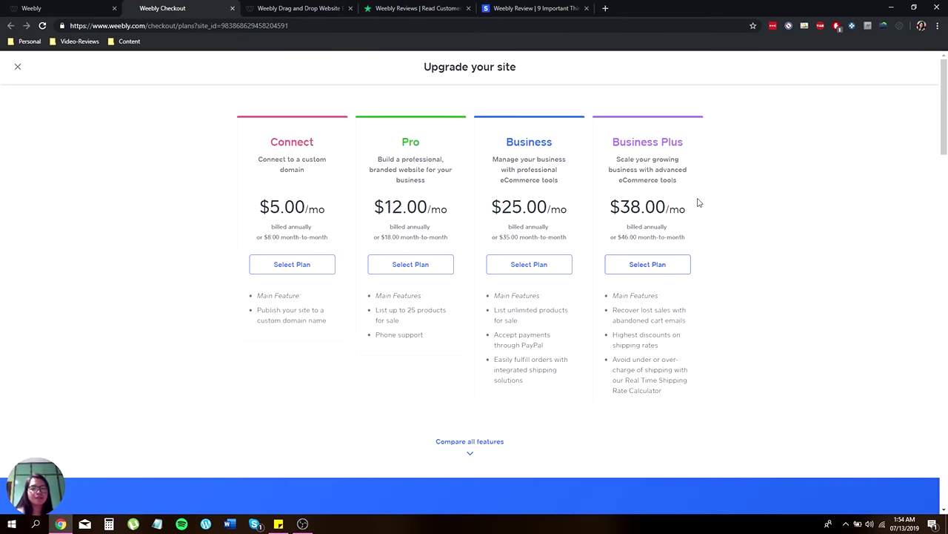
scroll(700, 199, "down", 2)
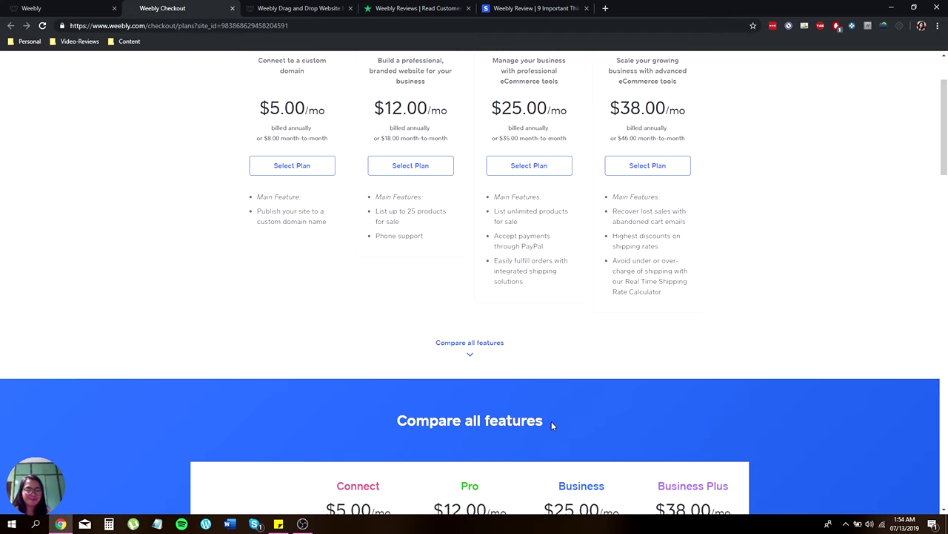
key("alt+Tab")
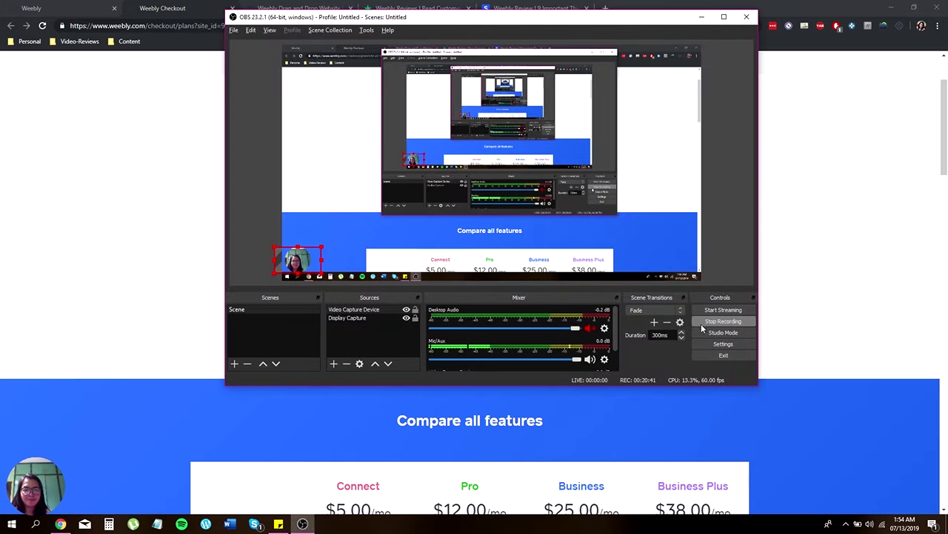